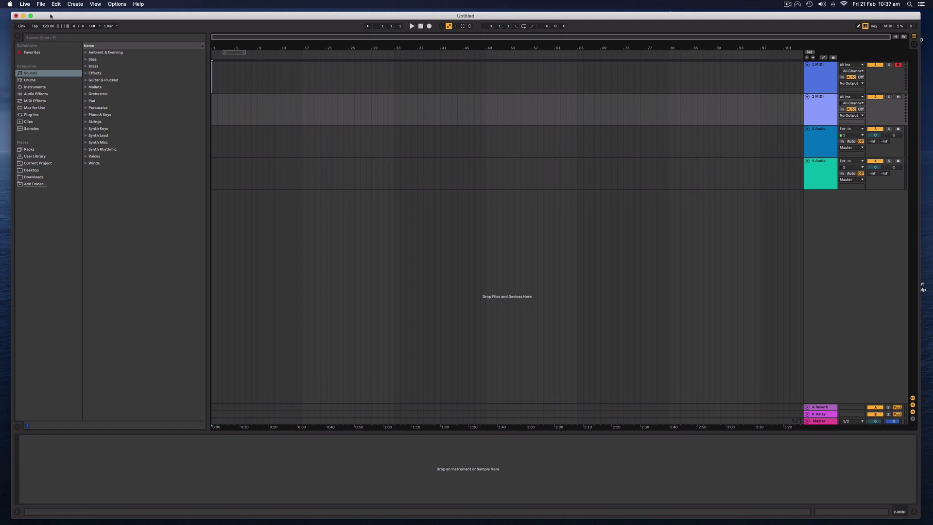
# - Open Preferences and look through the Link/MIDI, File/Folder and Library settings
pyautogui.click(25, 4)
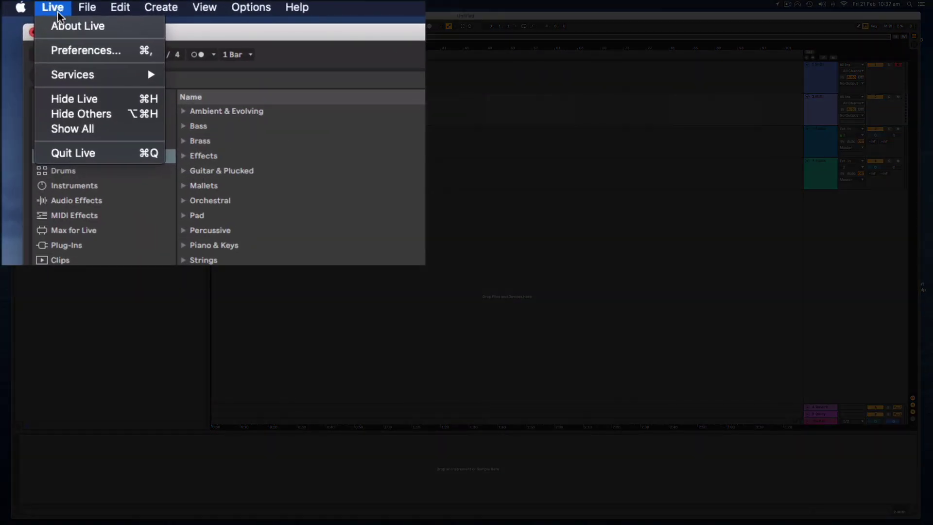
pyautogui.click(63, 52)
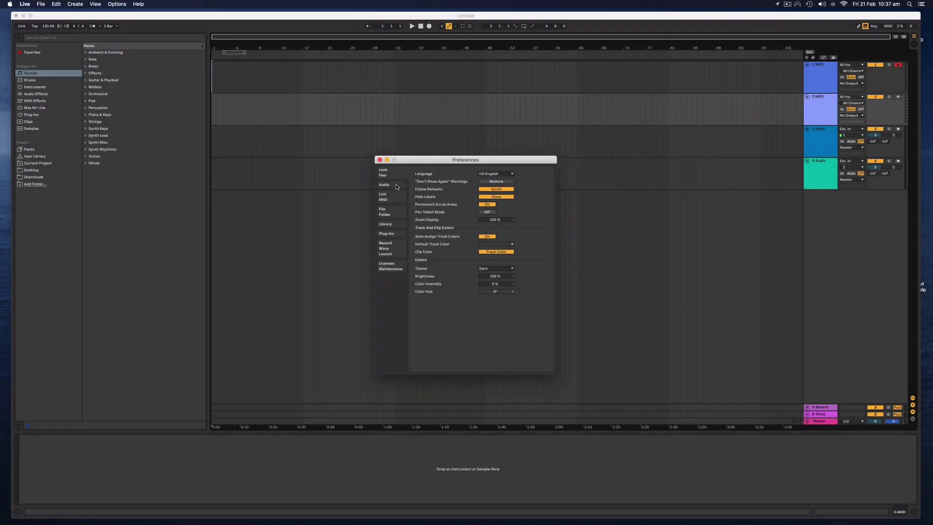
pyautogui.click(397, 200)
pyautogui.click(363, 187)
pyautogui.click(363, 203)
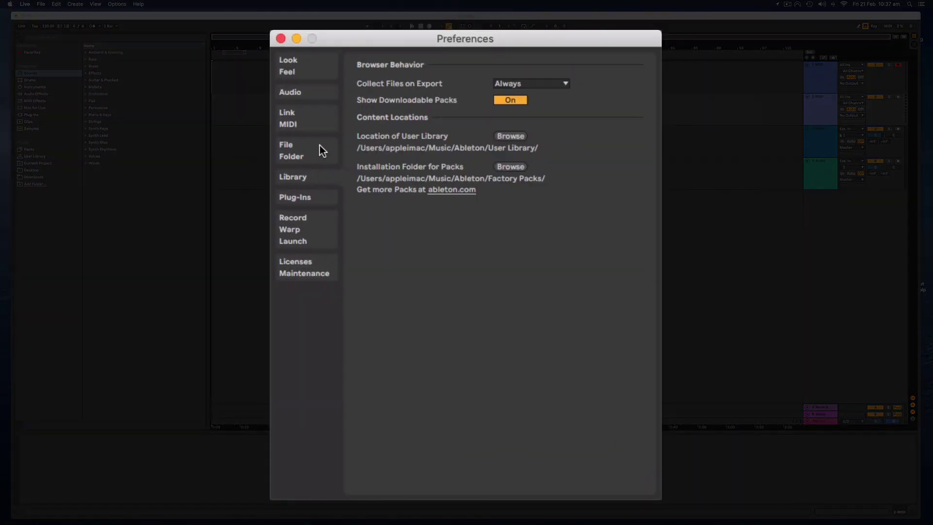
# - Under Look/Feel, try the Light, Mid Light and Mid Dark themes, ending on Dark
pyautogui.click(317, 68)
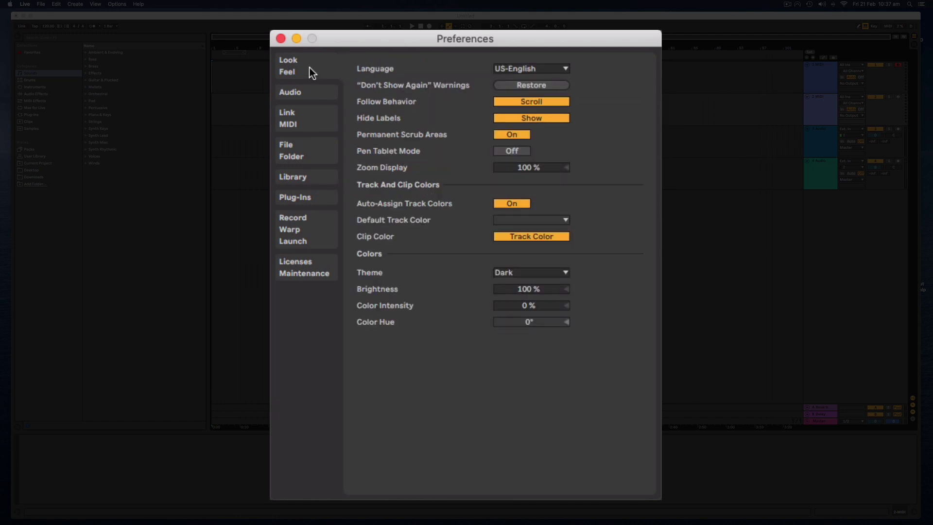
pyautogui.click(529, 272)
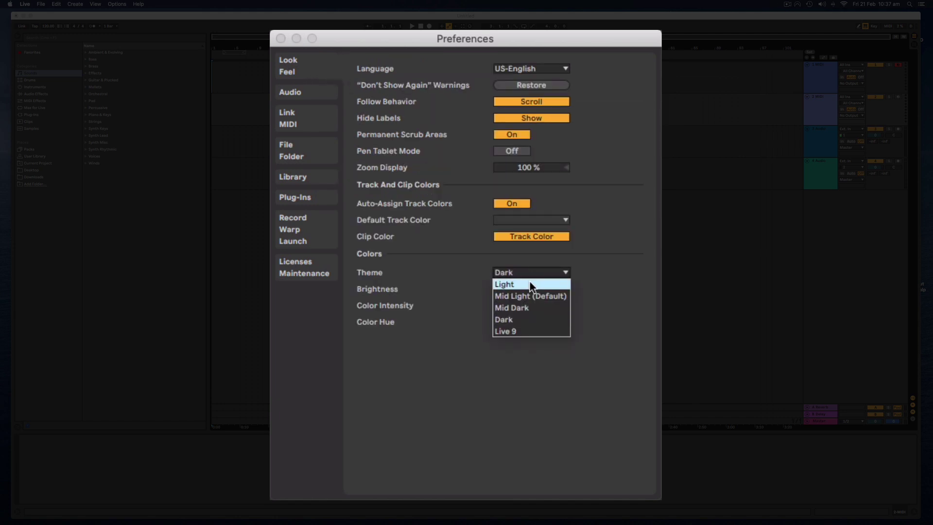
pyautogui.click(530, 282)
pyautogui.click(530, 273)
pyautogui.click(529, 295)
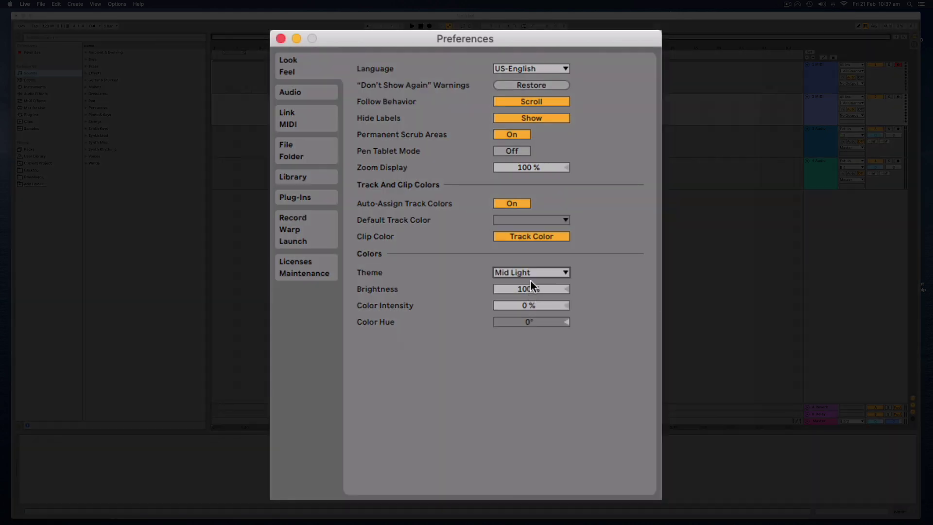
pyautogui.click(532, 273)
pyautogui.click(529, 308)
pyautogui.click(535, 272)
pyautogui.click(538, 320)
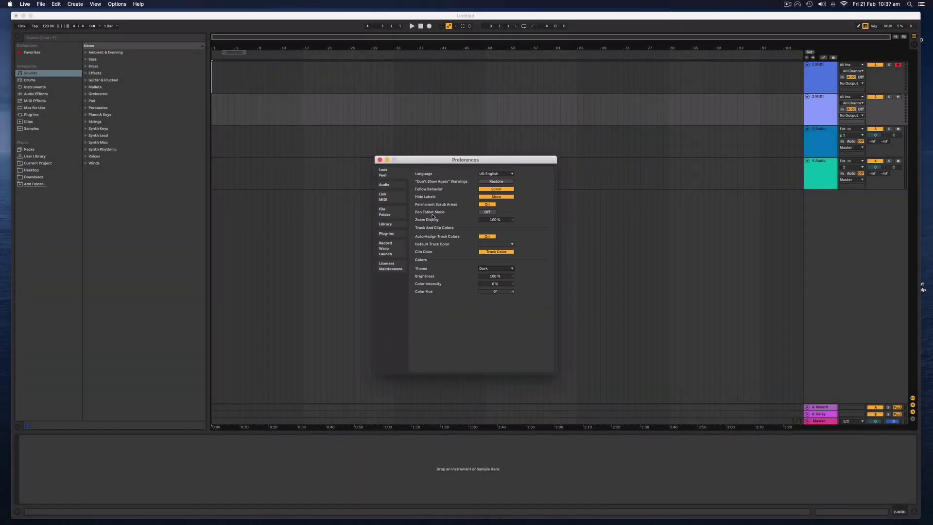
# - On the Audio tab, check the buffer and devices, keeping 256 Samples and Built-in Output
pyautogui.click(393, 186)
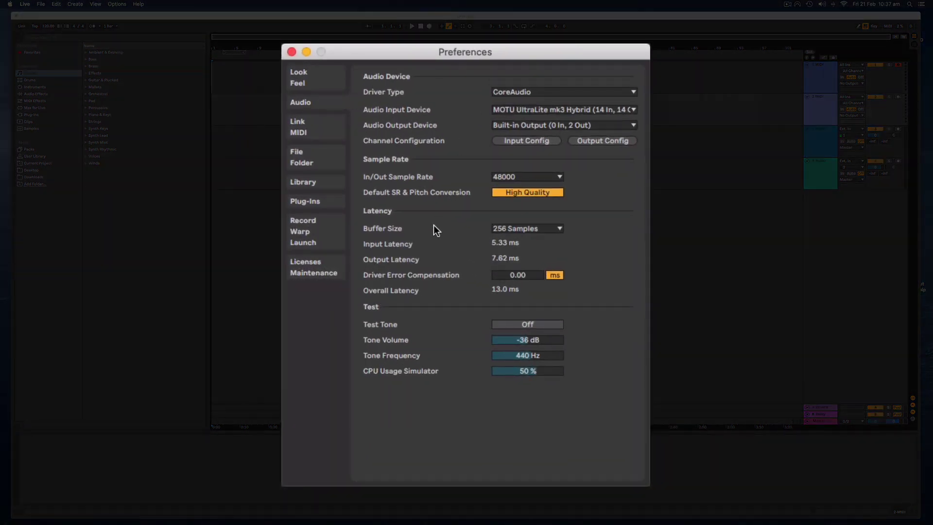
pyautogui.click(518, 227)
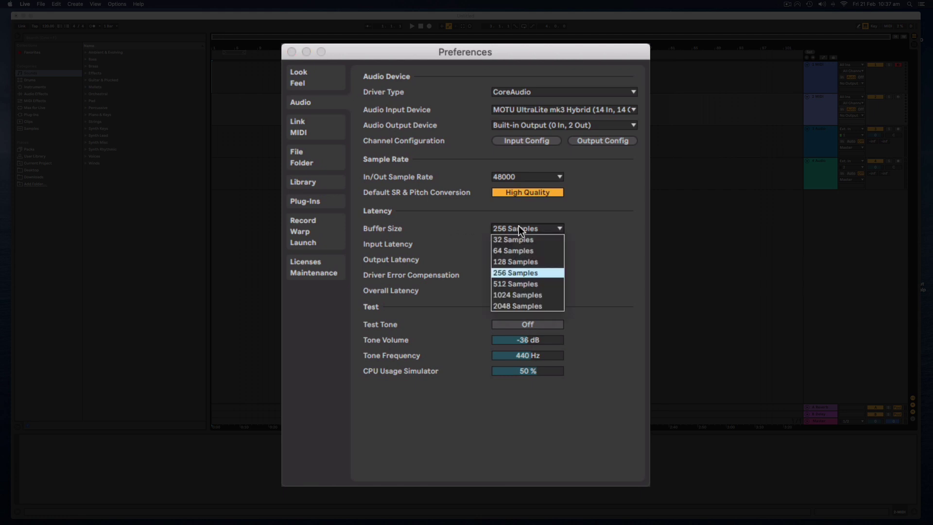
pyautogui.click(596, 223)
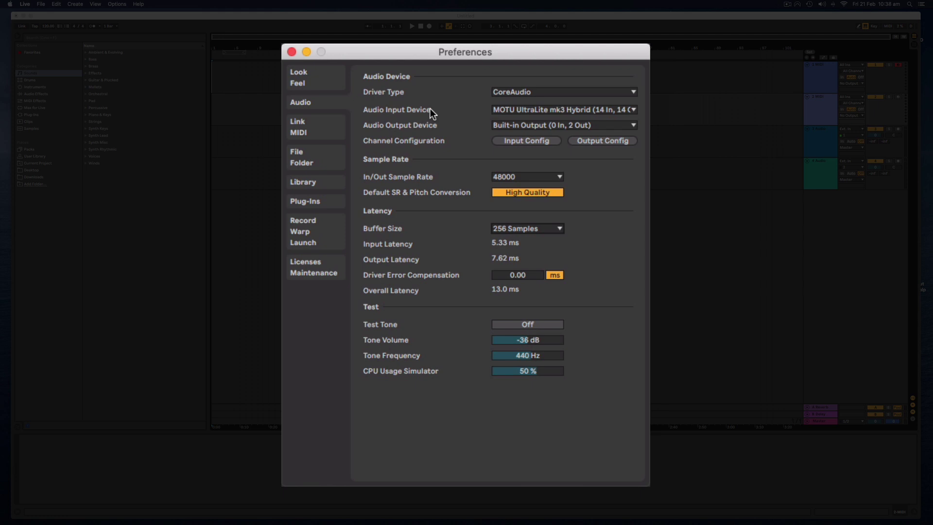
pyautogui.click(510, 110)
pyautogui.click(452, 105)
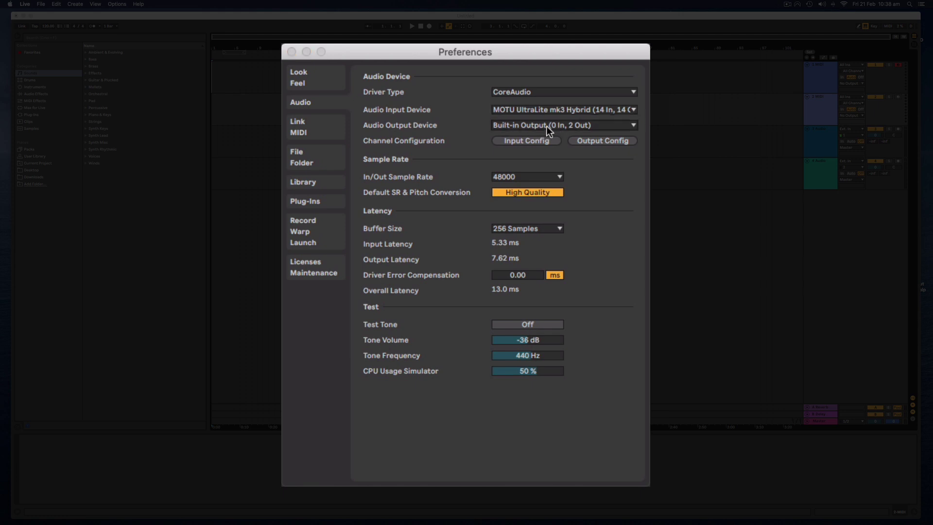
pyautogui.click(533, 127)
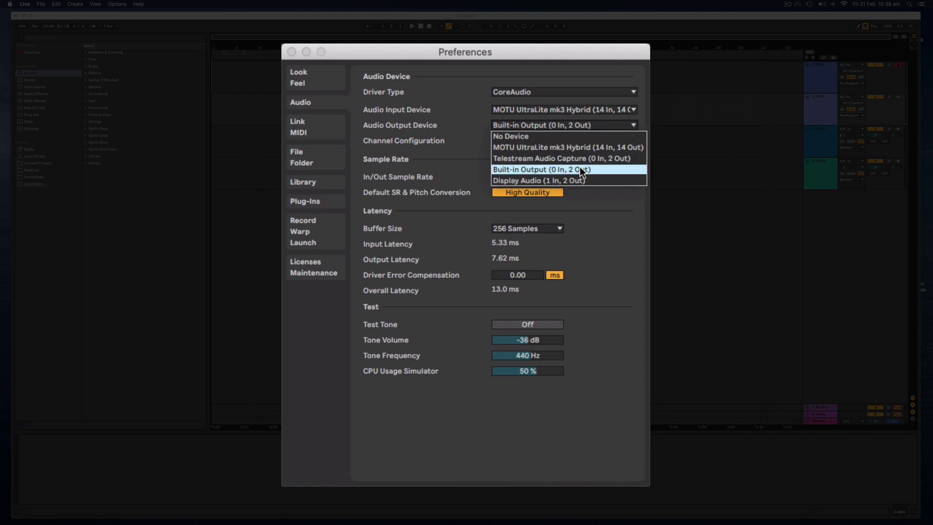
pyautogui.click(509, 169)
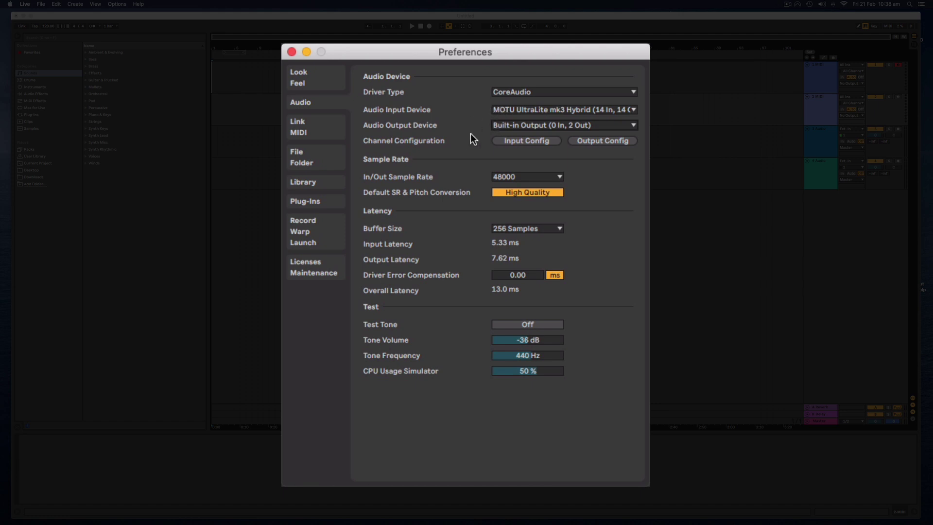
pyautogui.click(515, 228)
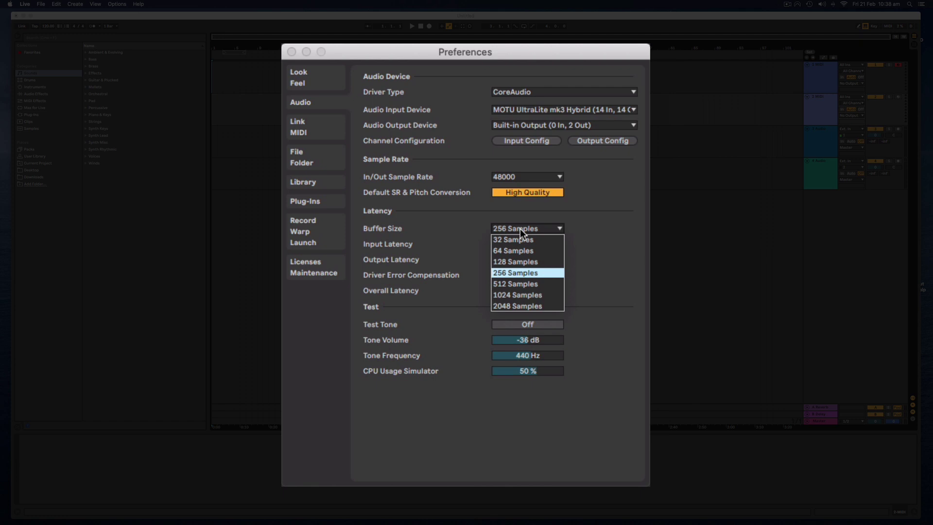
pyautogui.click(520, 304)
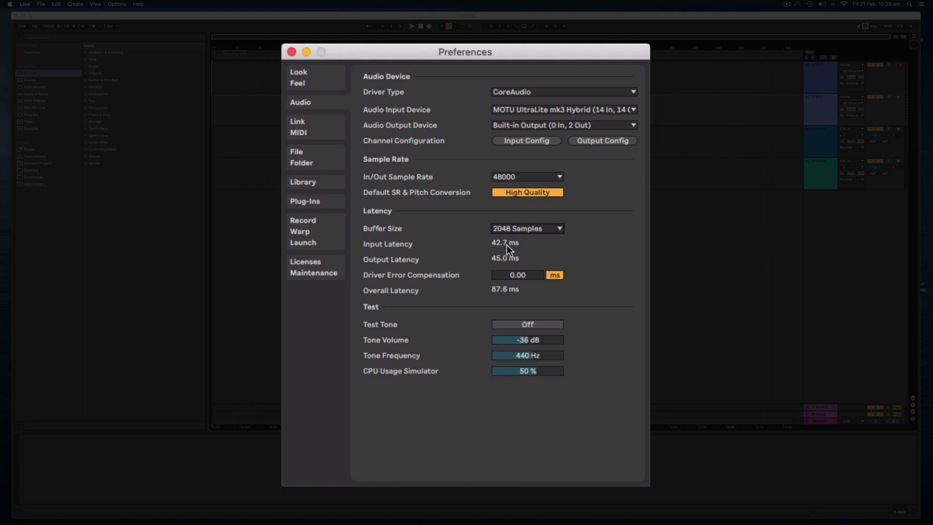
pyautogui.click(518, 229)
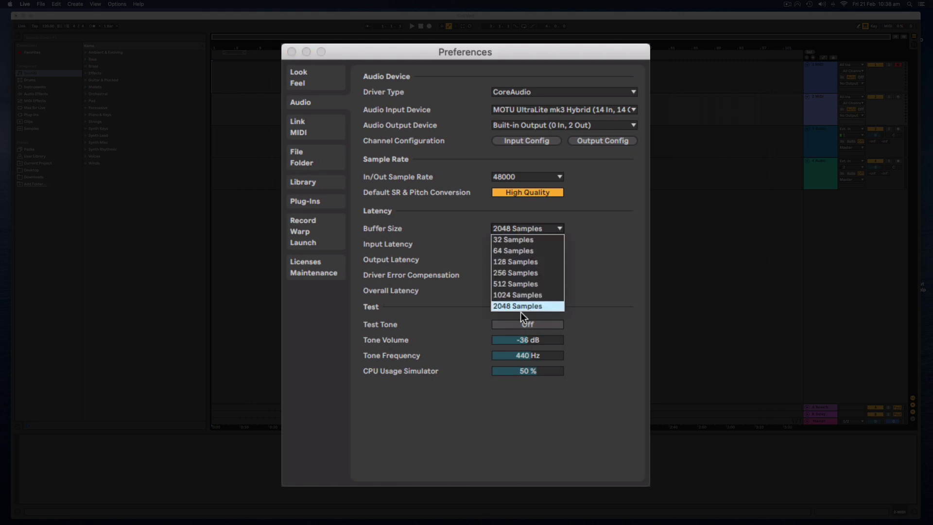
pyautogui.click(516, 274)
pyautogui.click(515, 230)
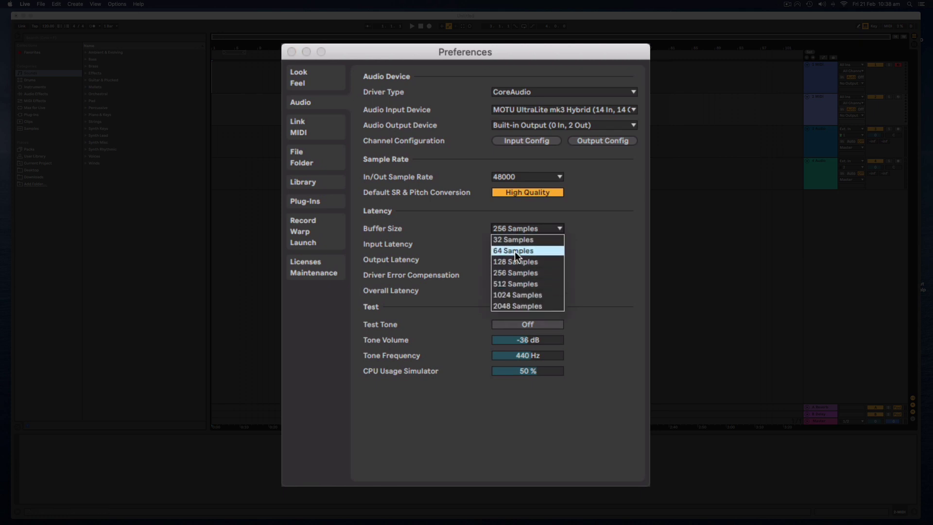
pyautogui.click(515, 252)
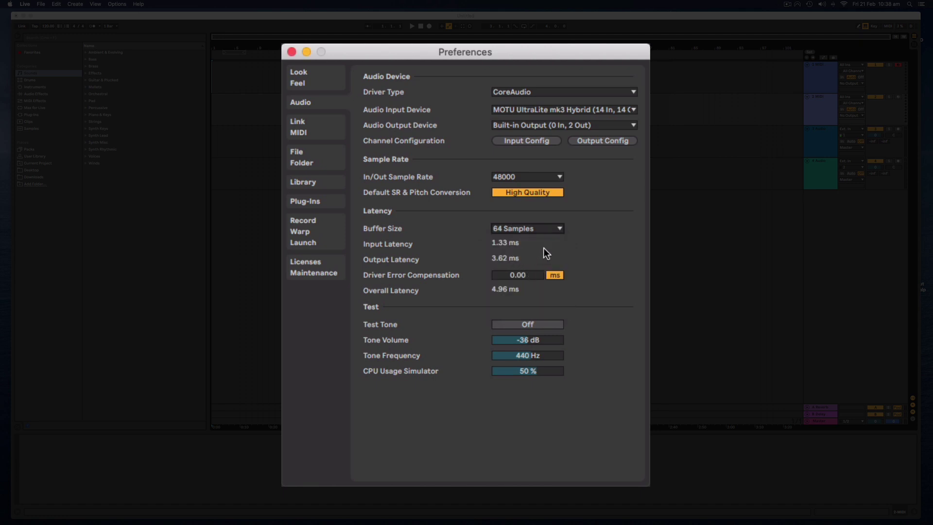
pyautogui.click(540, 230)
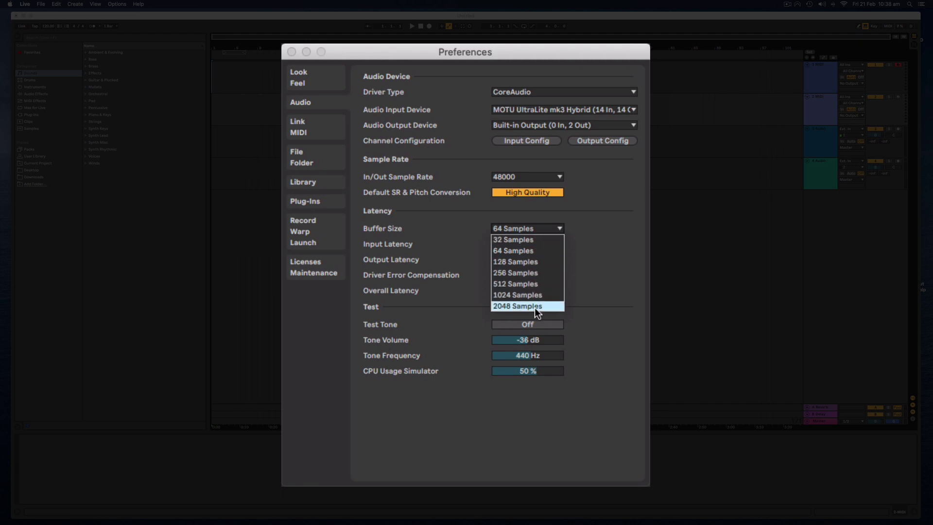
pyautogui.click(517, 273)
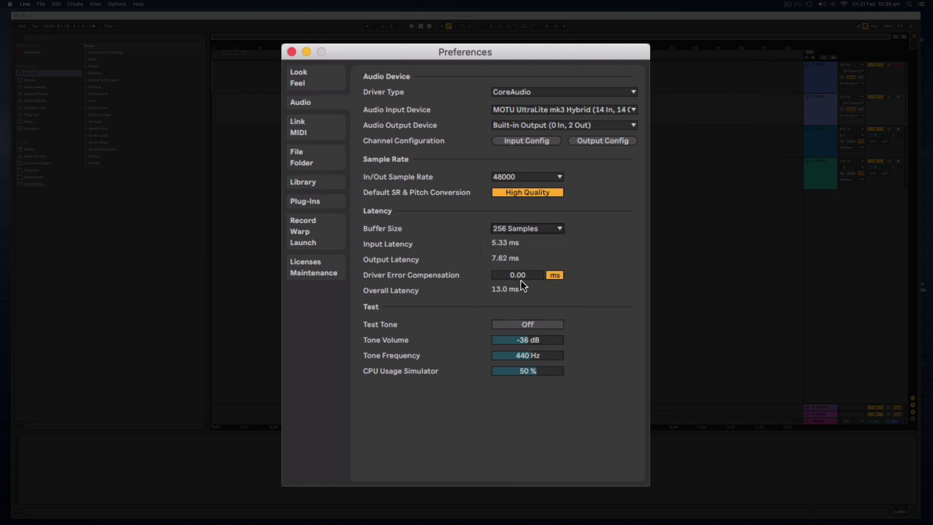
pyautogui.click(526, 229)
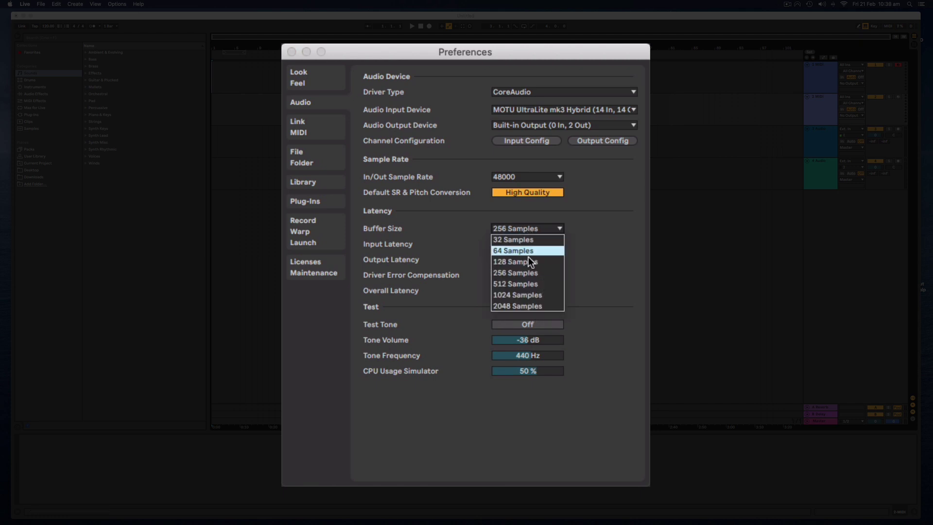
pyautogui.click(526, 283)
pyautogui.click(531, 229)
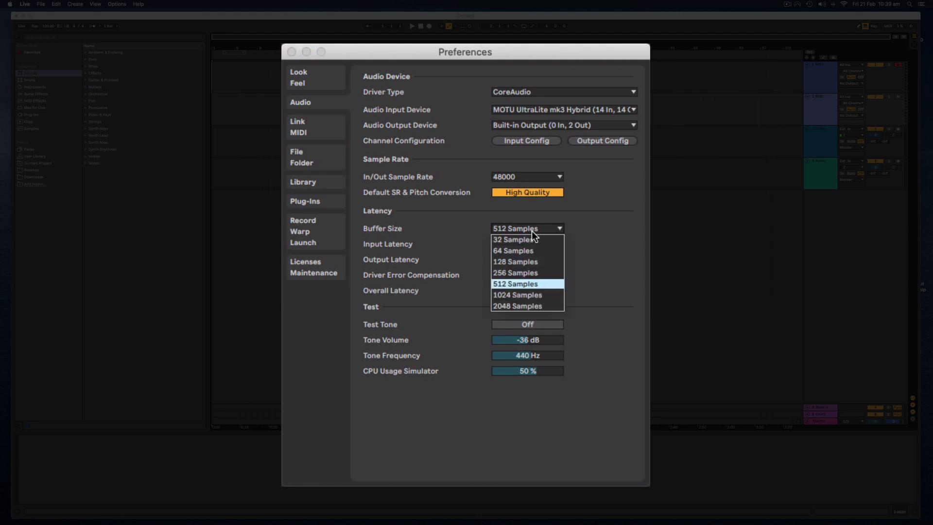
pyautogui.click(527, 272)
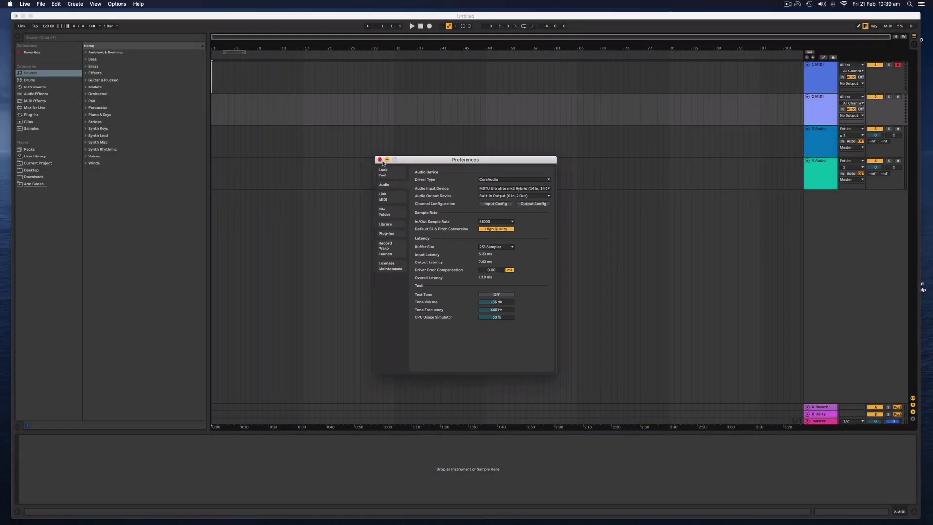
# - Close Preferences, view the Live 10 Lessons from Help View, then close the Lessons panel
pyautogui.click(380, 160)
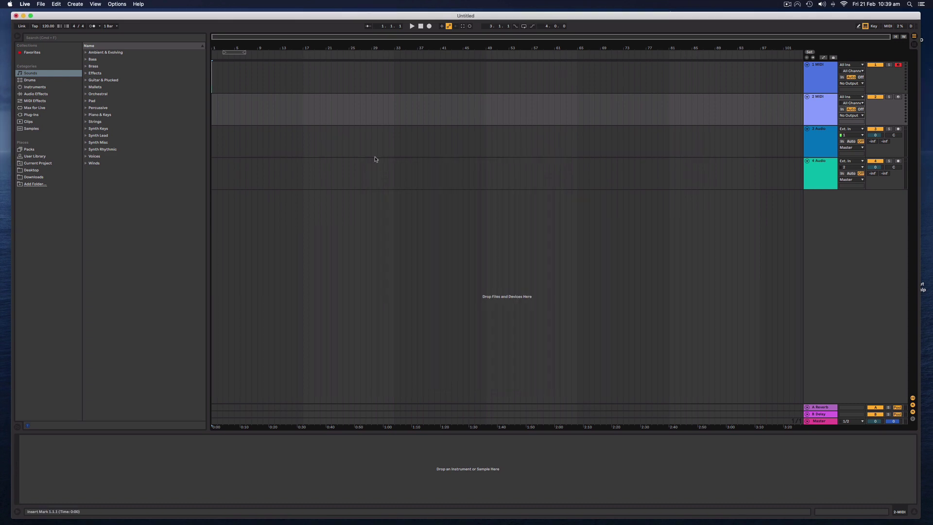
pyautogui.click(139, 4)
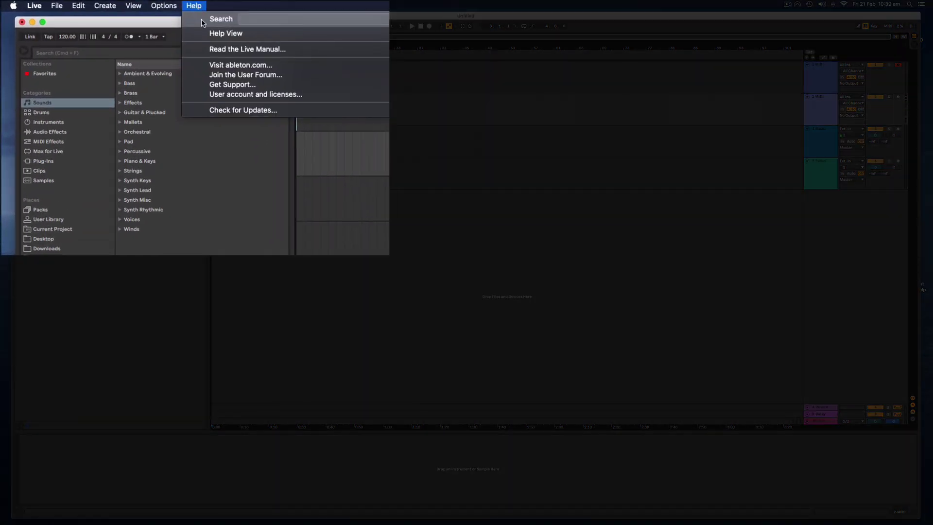
pyautogui.click(214, 33)
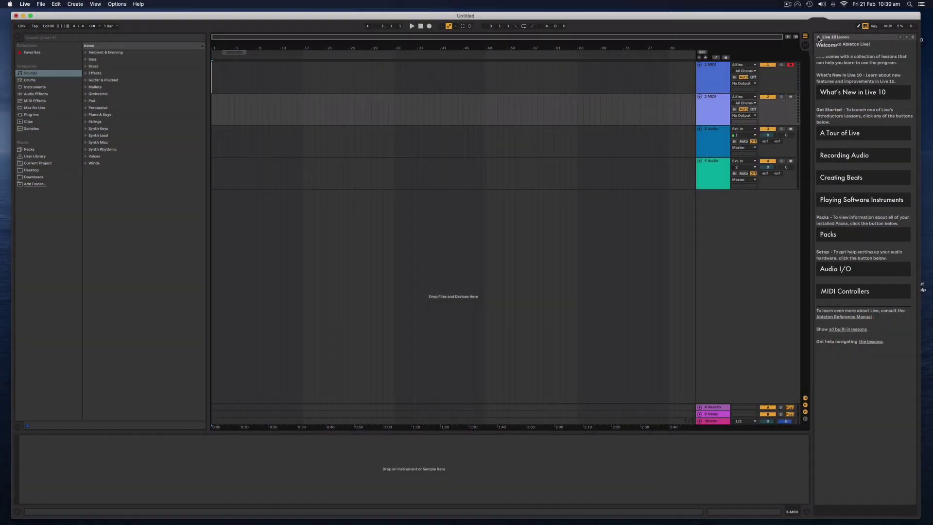
pyautogui.click(819, 39)
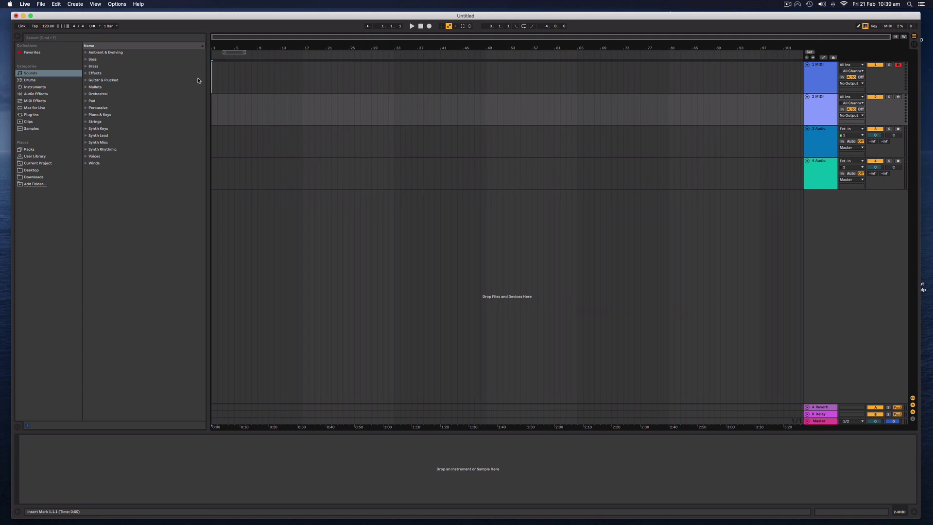
# - Enable Info View from the View menu and switch to Session view with Tab
pyautogui.click(98, 6)
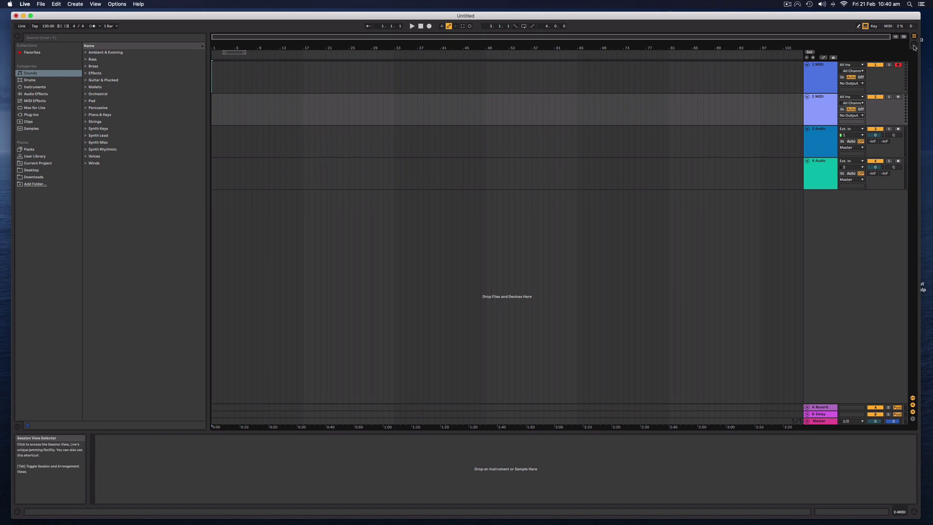
pyautogui.press('Tab')
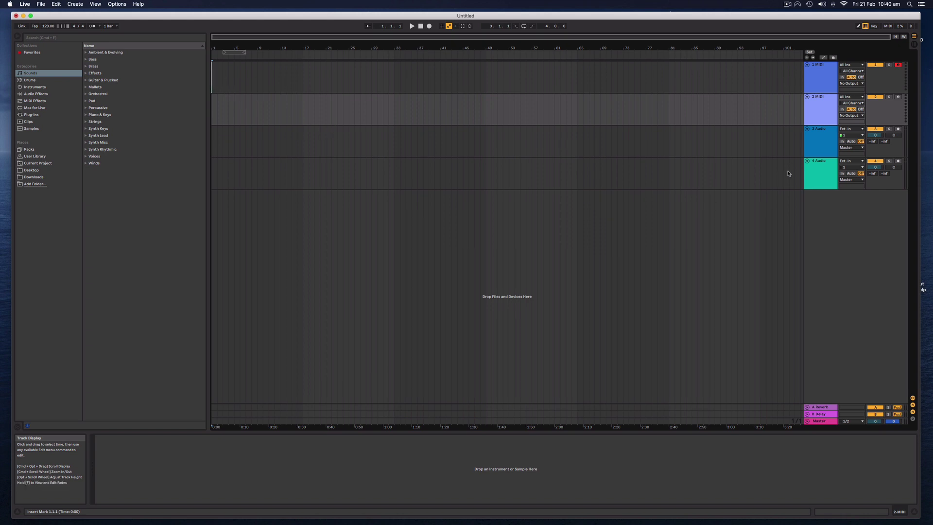
# - Toggle back to Arrangement view and show the Create menu's insert-track options
pyautogui.press('Tab')
pyautogui.press('Tab')
pyautogui.press('Tab')
pyautogui.press('Tab')
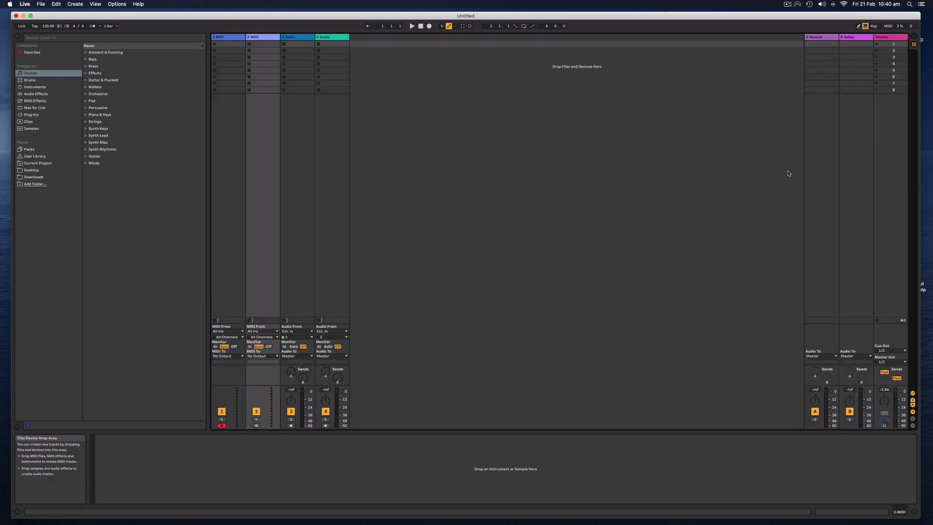
pyautogui.press('Tab')
pyautogui.press('Tab')
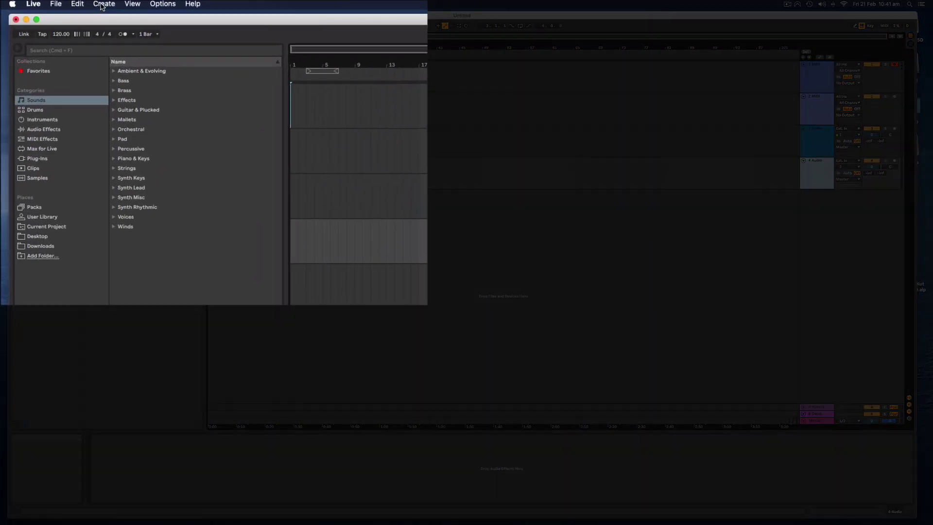
pyautogui.click(77, 3)
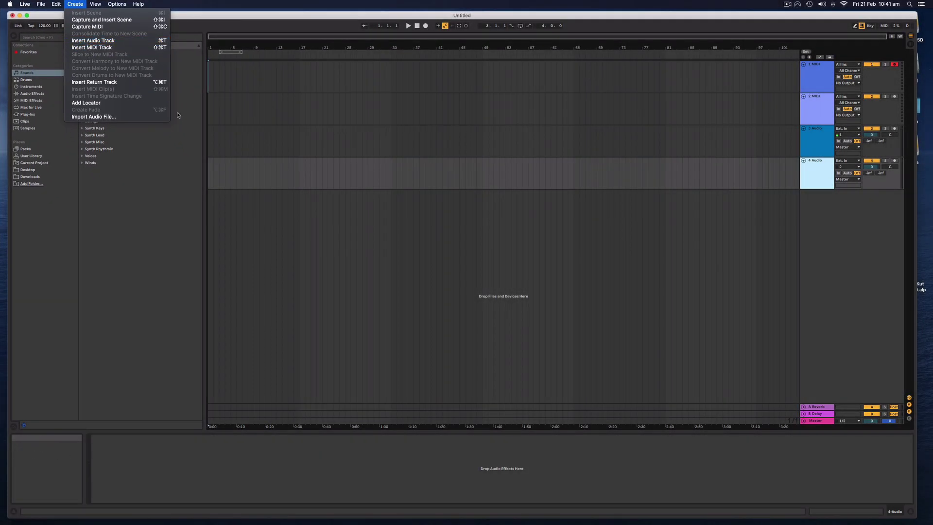
# - Close the Create menu, select the 1 MIDI track and bring the browser back into view
pyautogui.click(432, 181)
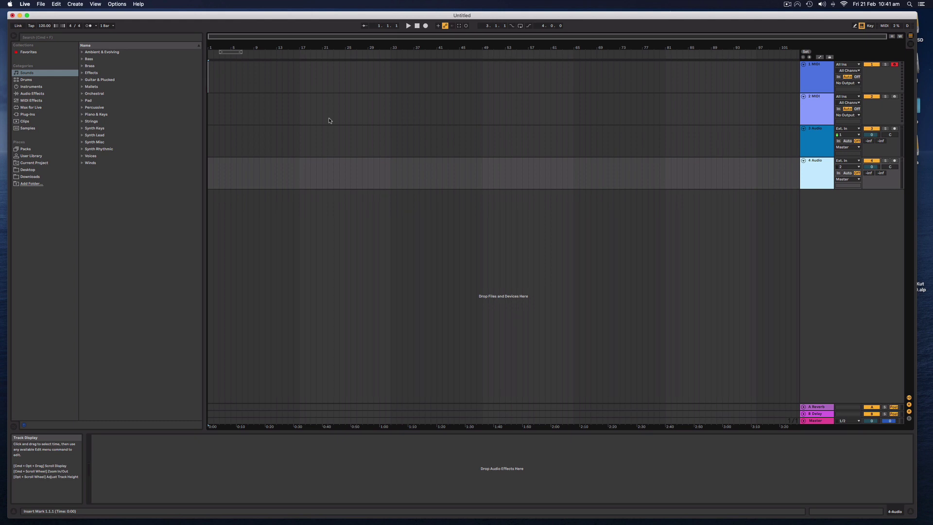
pyautogui.click(818, 83)
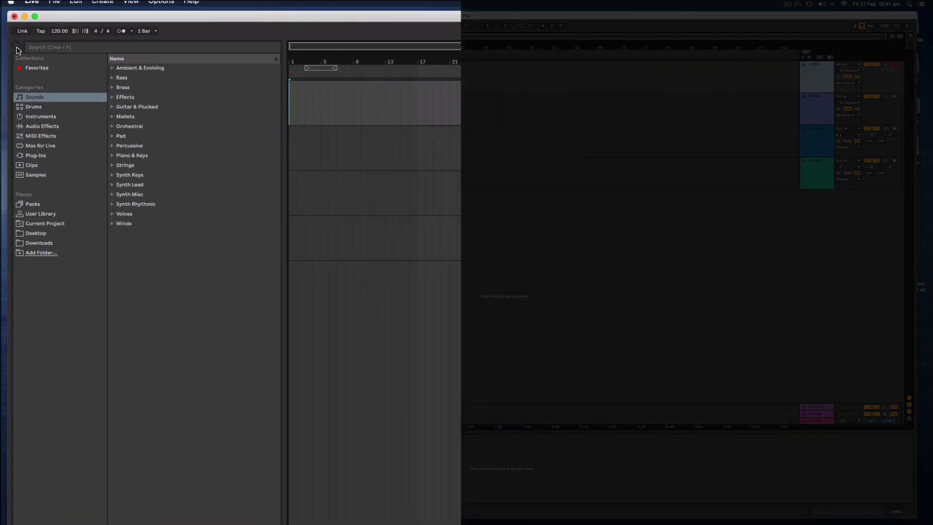
pyautogui.click(17, 48)
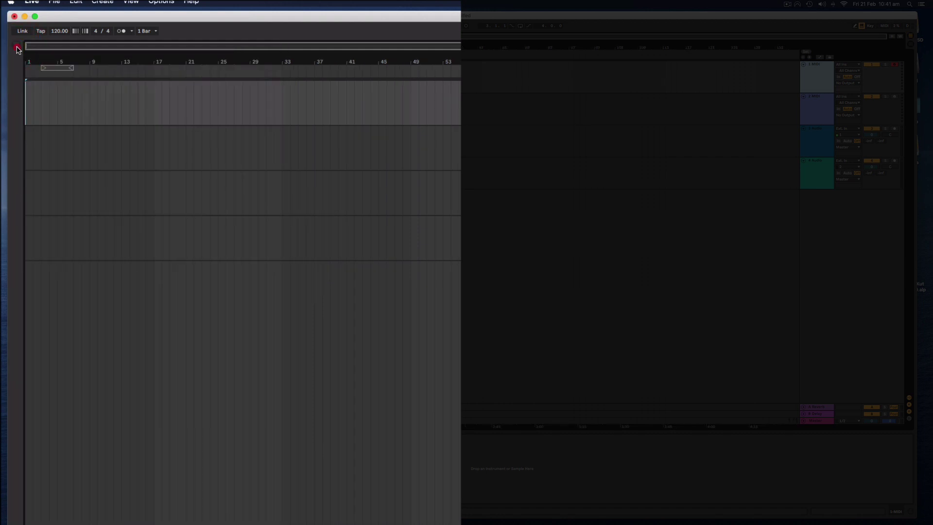
pyautogui.click(16, 48)
pyautogui.click(17, 49)
pyautogui.click(14, 42)
pyautogui.click(14, 42)
pyautogui.click(15, 42)
pyautogui.click(15, 42)
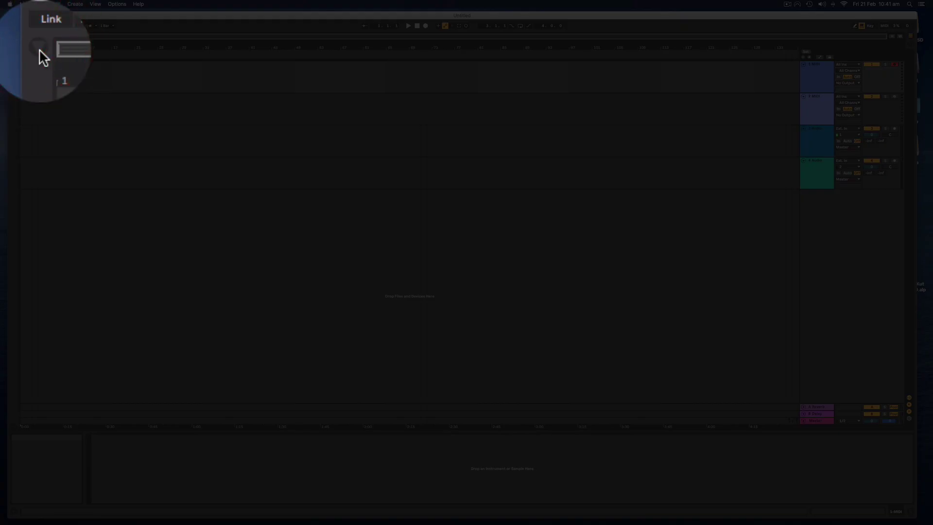
pyautogui.click(15, 43)
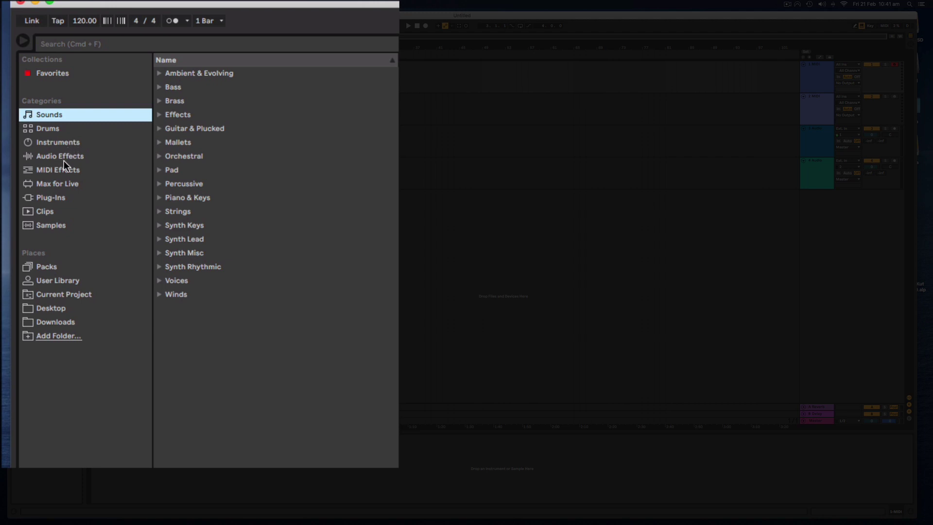
# - Browse the Instruments category, look at Sampler, and select Operator
pyautogui.click(61, 141)
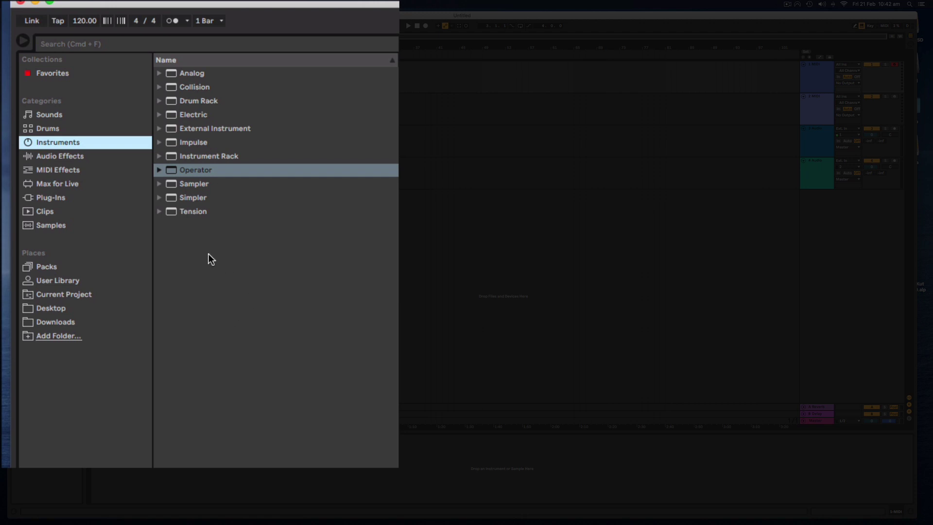
pyautogui.click(197, 186)
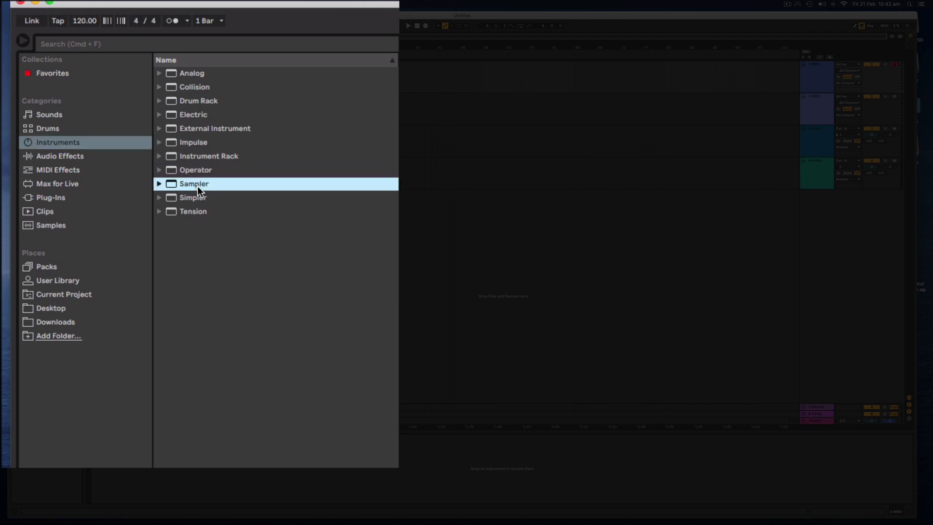
pyautogui.click(73, 117)
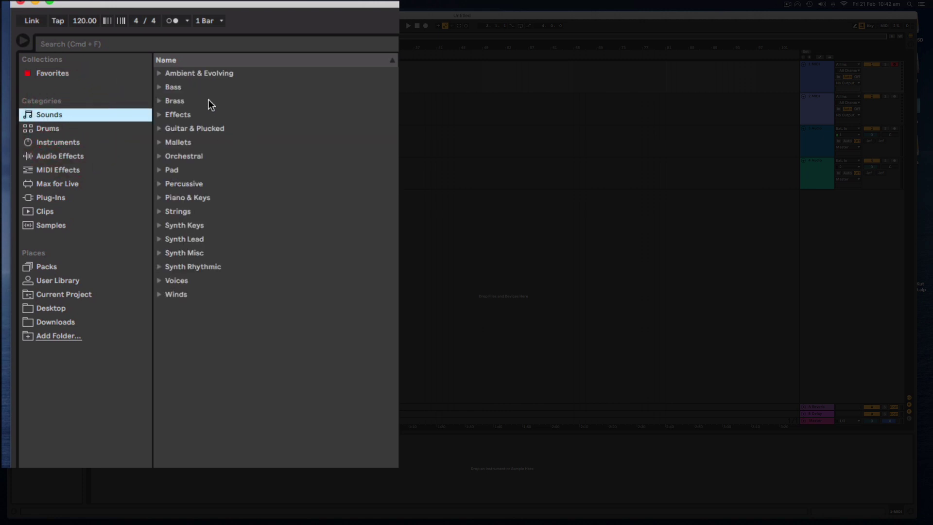
pyautogui.click(66, 143)
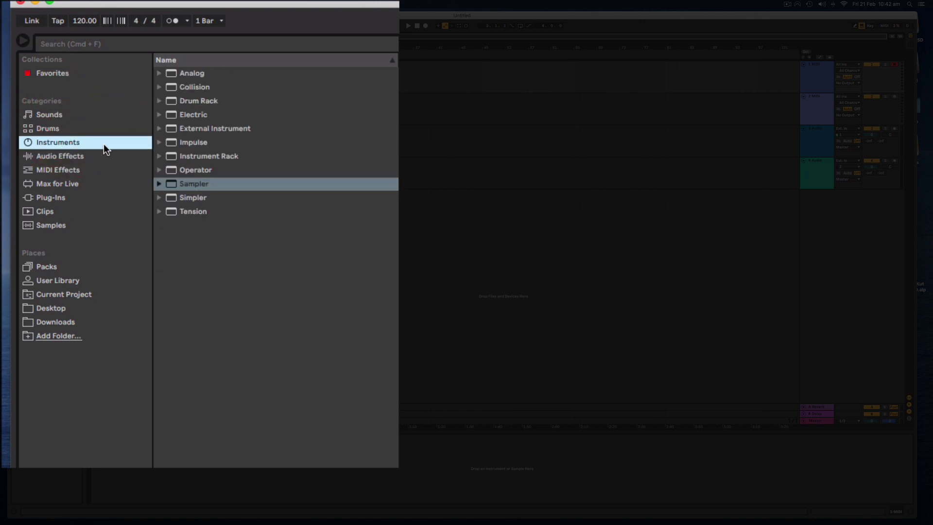
pyautogui.click(72, 115)
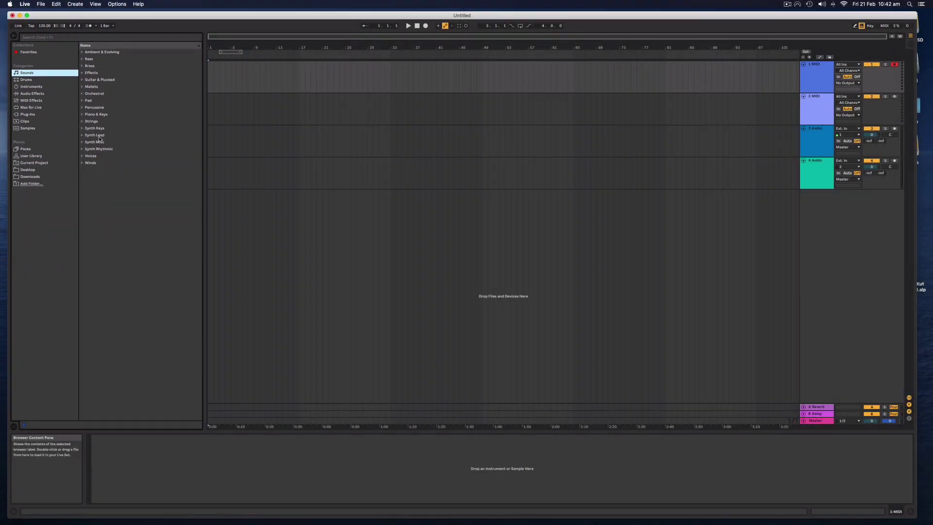
pyautogui.click(100, 114)
pyautogui.click(48, 87)
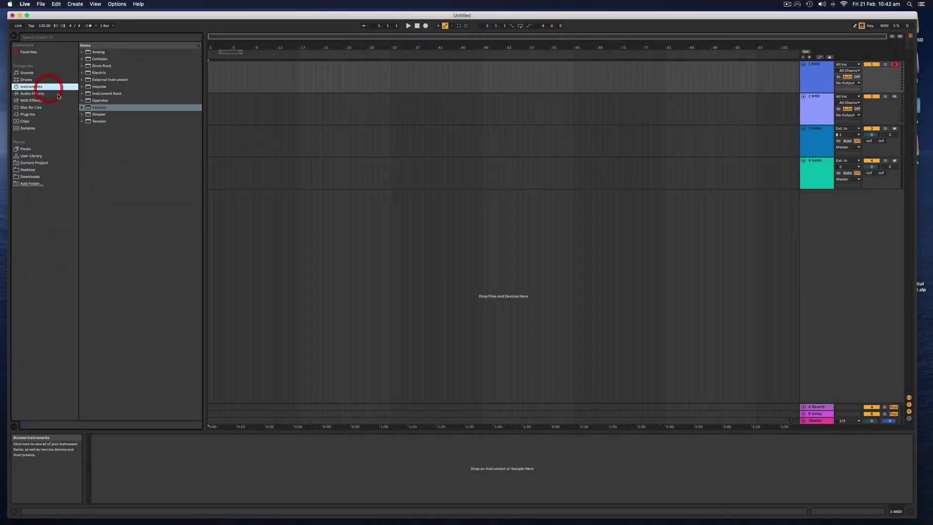
pyautogui.click(101, 100)
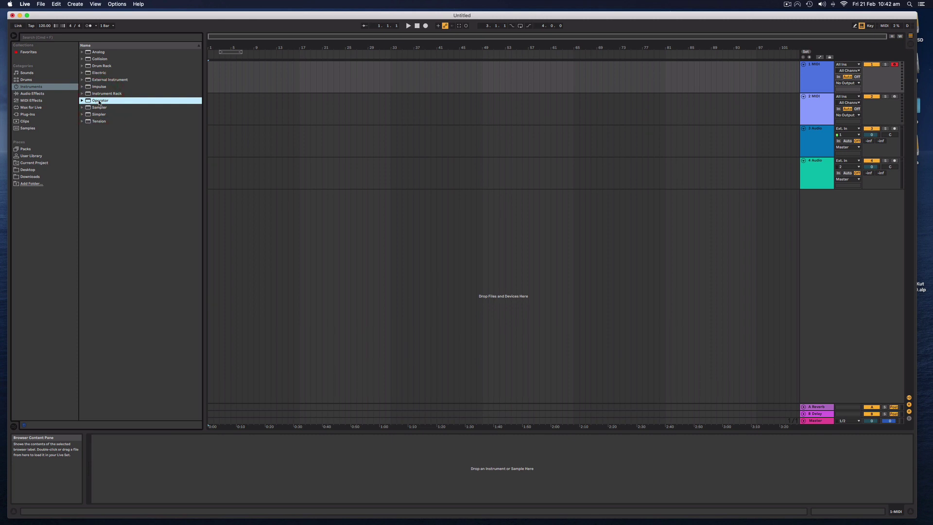
# - Load Operator onto both MIDI tracks and enable the Computer MIDI Keyboard for playing notes
pyautogui.doubleClick(99, 101)
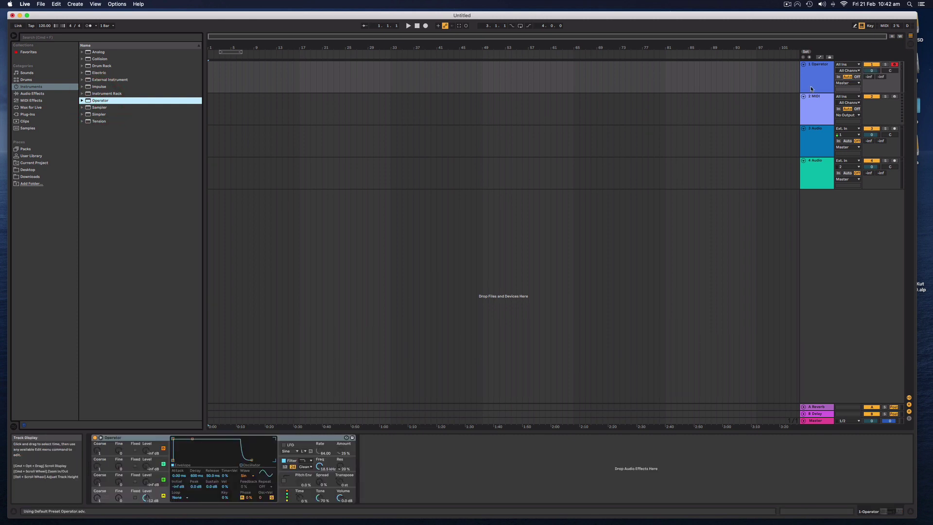
pyautogui.moveTo(99, 103); pyautogui.dragTo(816, 83)
pyautogui.moveTo(100, 99); pyautogui.dragTo(811, 109)
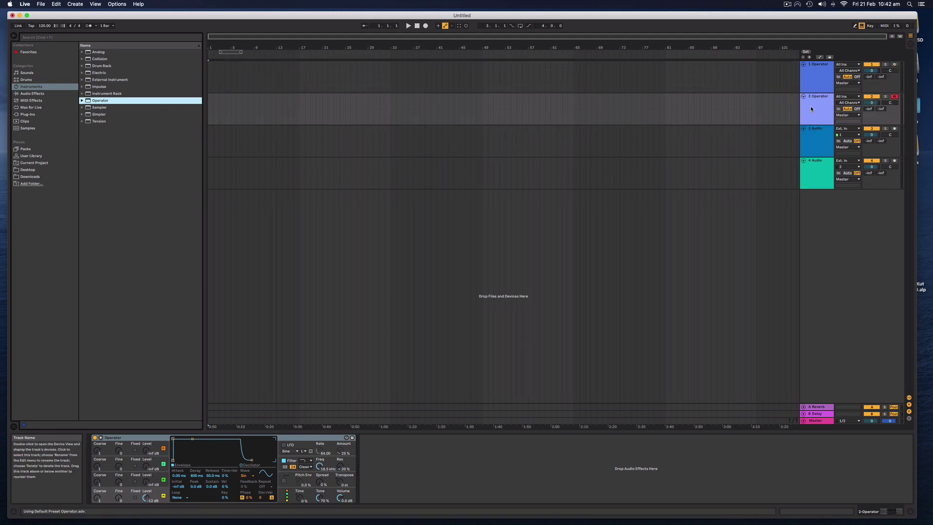
pyautogui.click(811, 108)
pyautogui.click(811, 108)
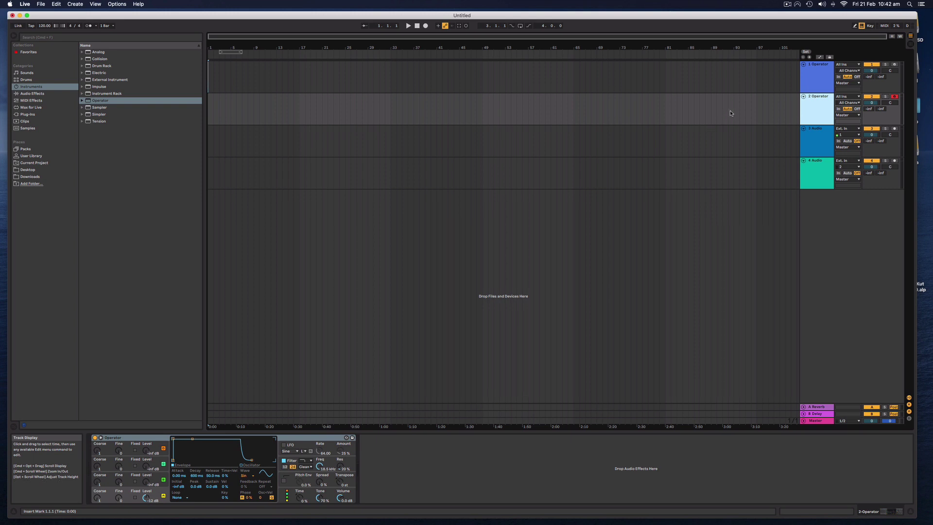
pyautogui.press('a')
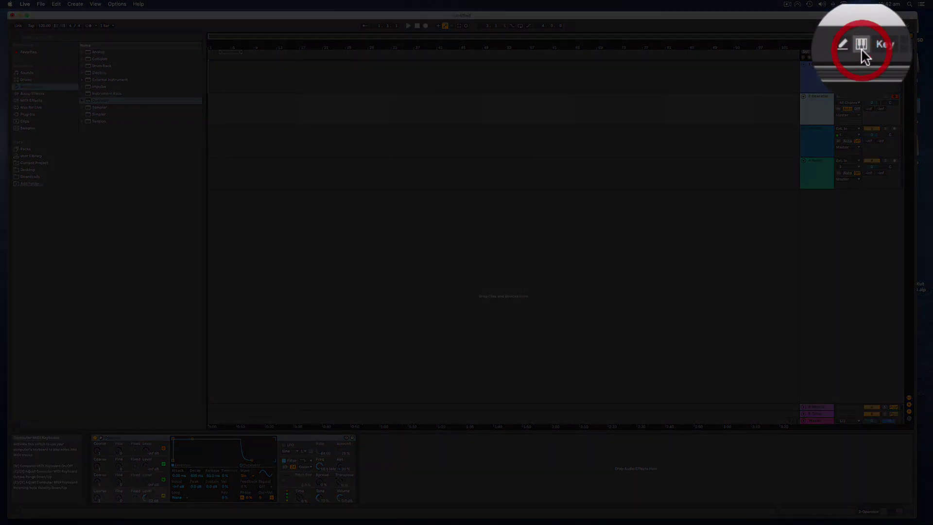
pyautogui.click(862, 48)
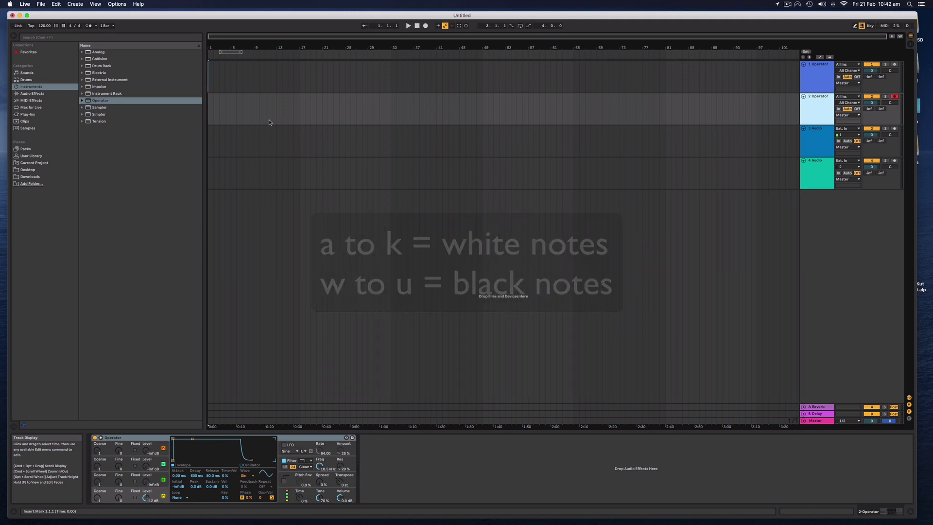
# - Record a short Operator melody on 2 Operator, zoom into the clip and play it back
pyautogui.click(209, 105)
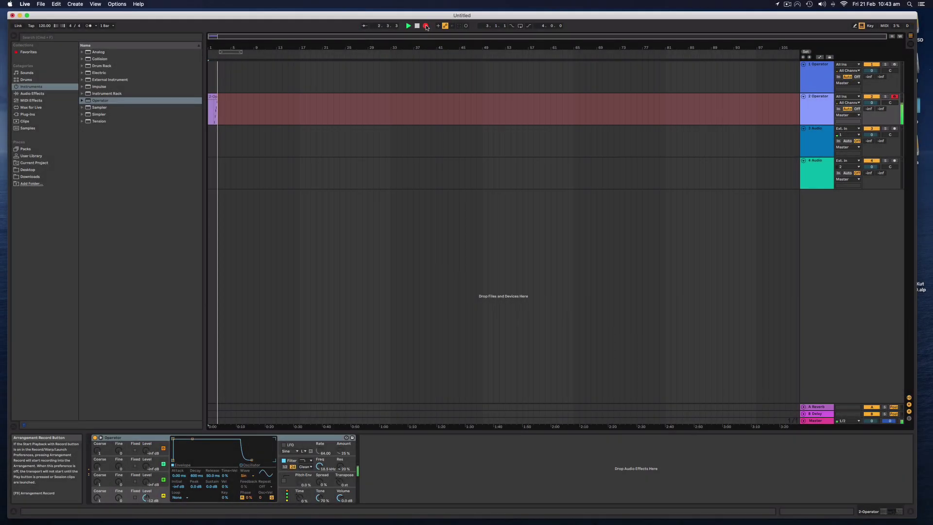
pyautogui.click(417, 26)
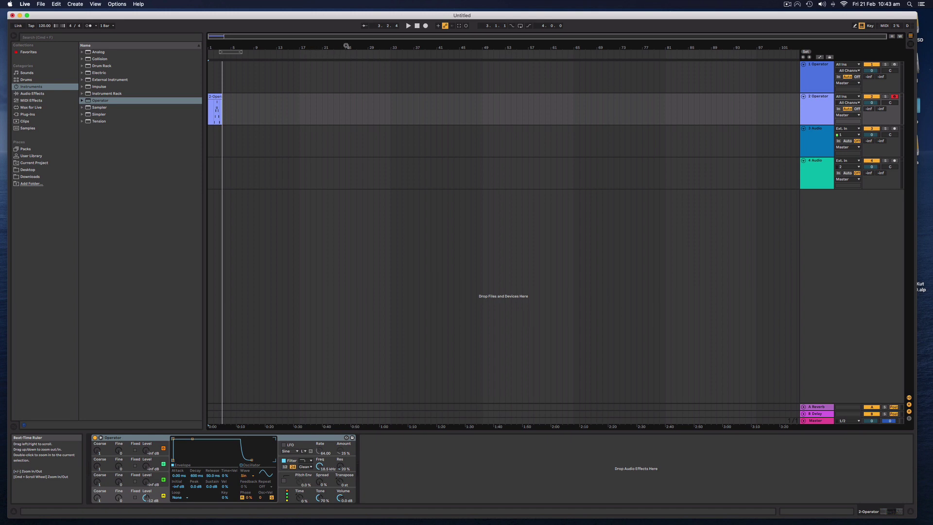
pyautogui.moveTo(347, 47); pyautogui.dragTo(478, 42)
pyautogui.moveTo(100, 44); pyautogui.dragTo(101, 68)
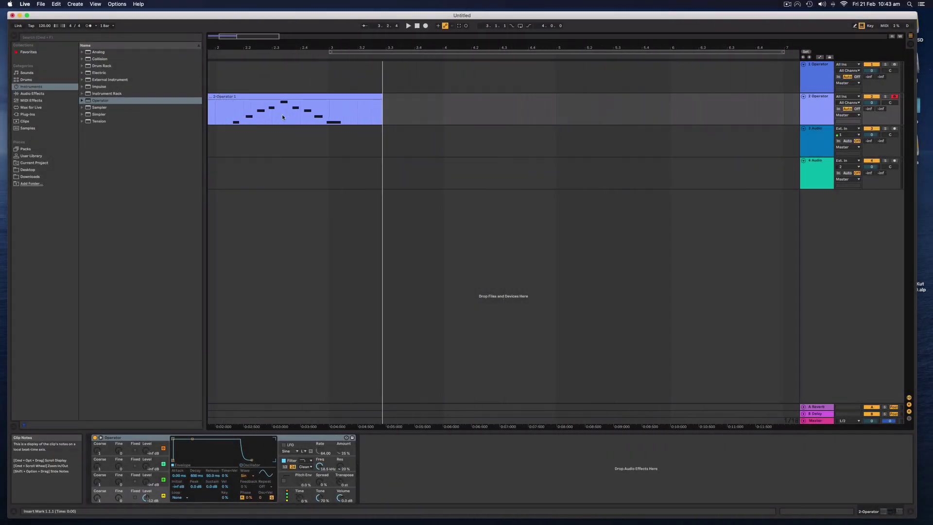
pyautogui.click(401, 110)
pyautogui.click(223, 109)
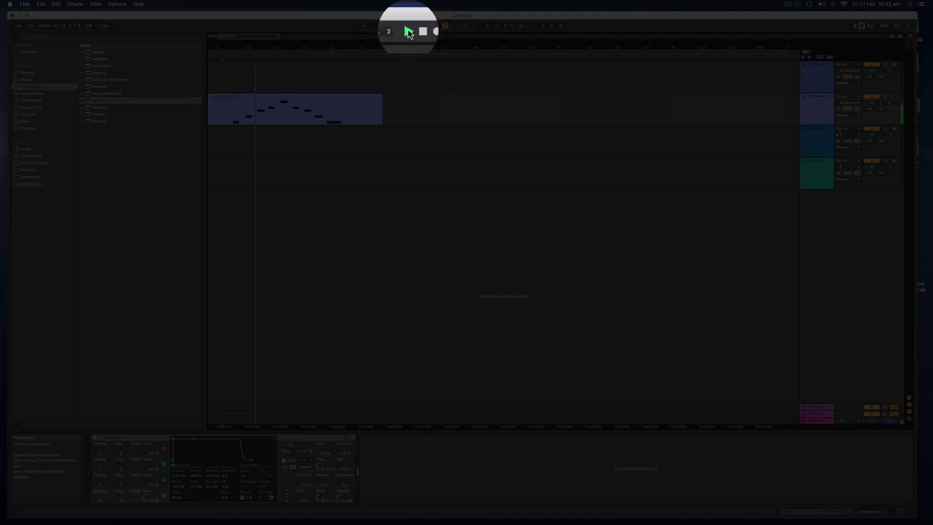
pyautogui.click(408, 25)
pyautogui.click(417, 26)
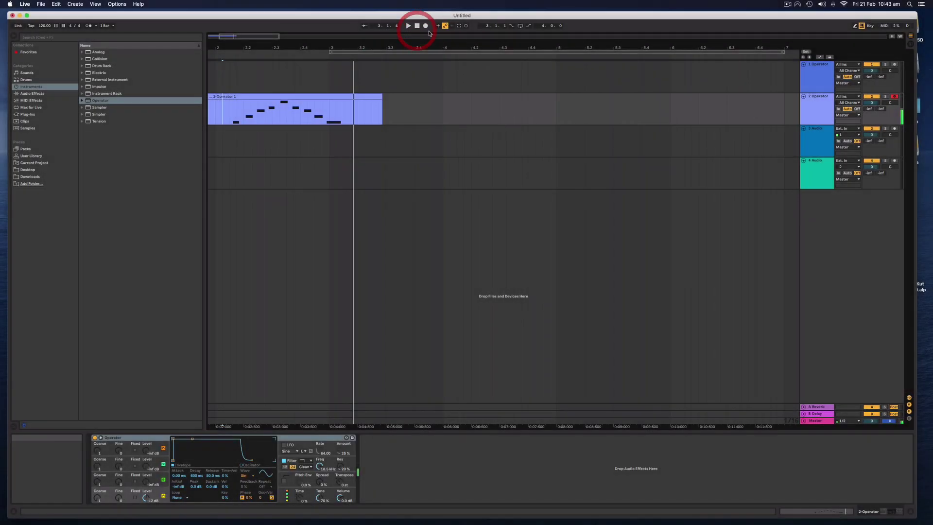
# - Toggle solo and mute on 2 Operator, then set its volume to -5.5 dB
pyautogui.click(242, 115)
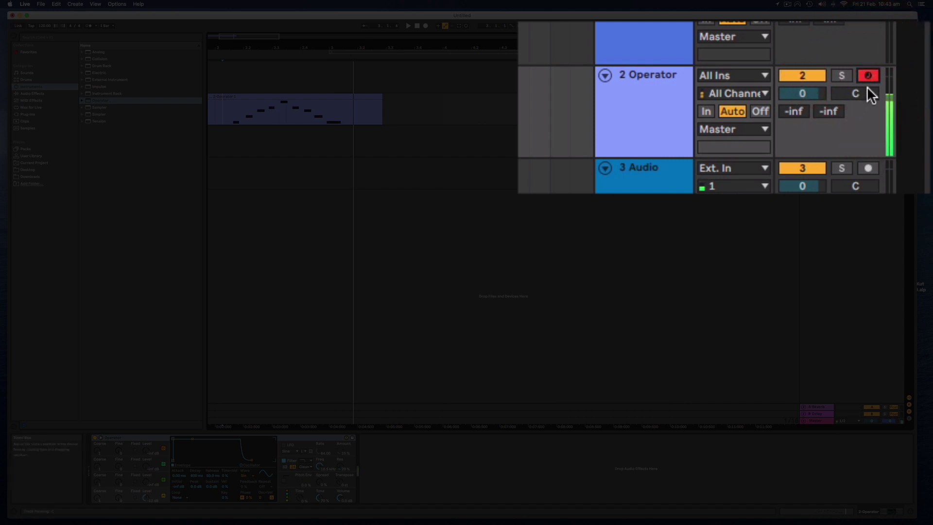
pyautogui.click(843, 75)
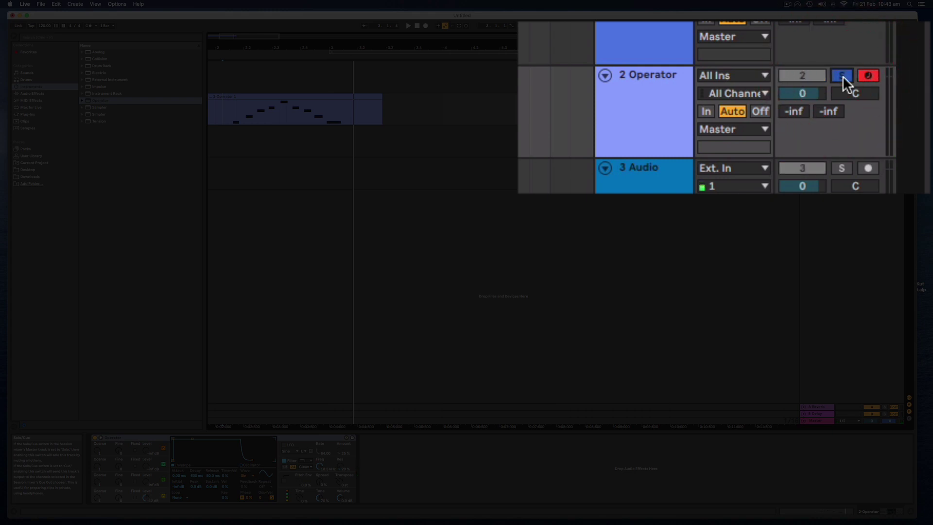
pyautogui.click(843, 76)
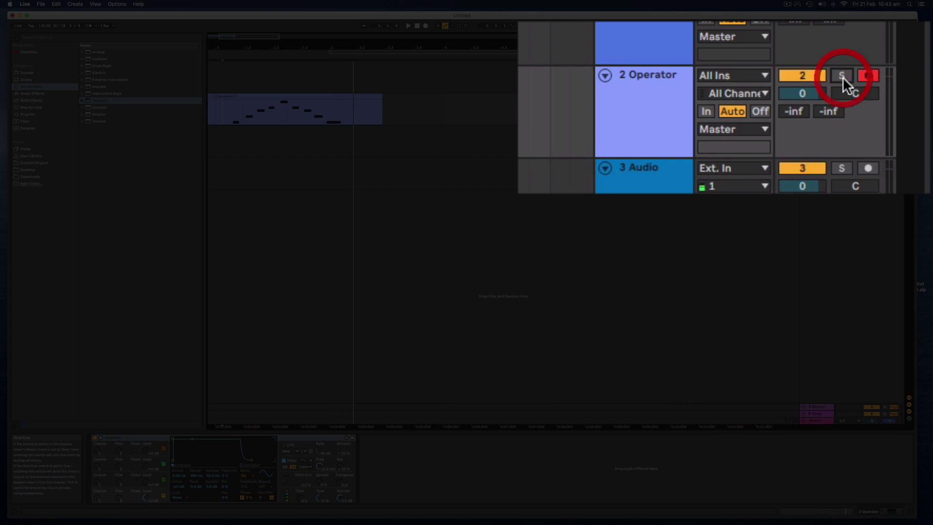
pyautogui.click(806, 75)
pyautogui.click(805, 75)
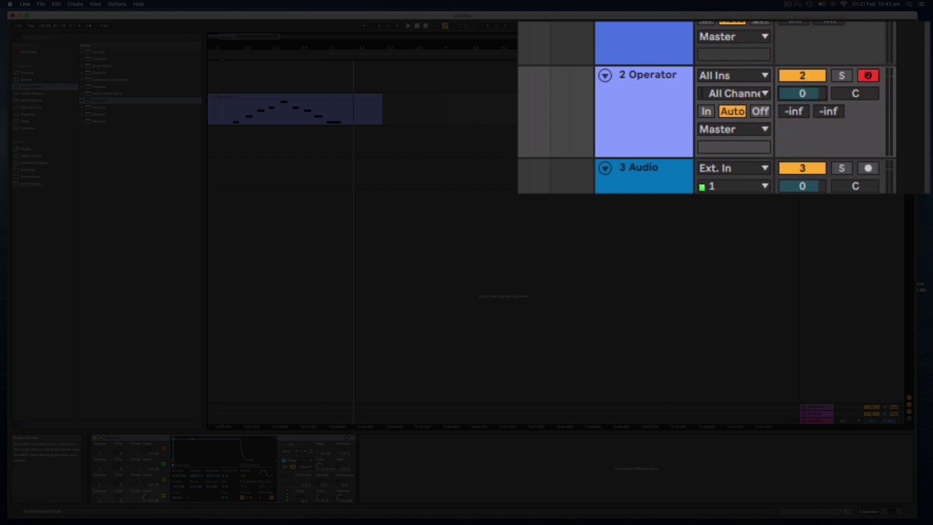
pyautogui.moveTo(803, 93); pyautogui.dragTo(856, 93)
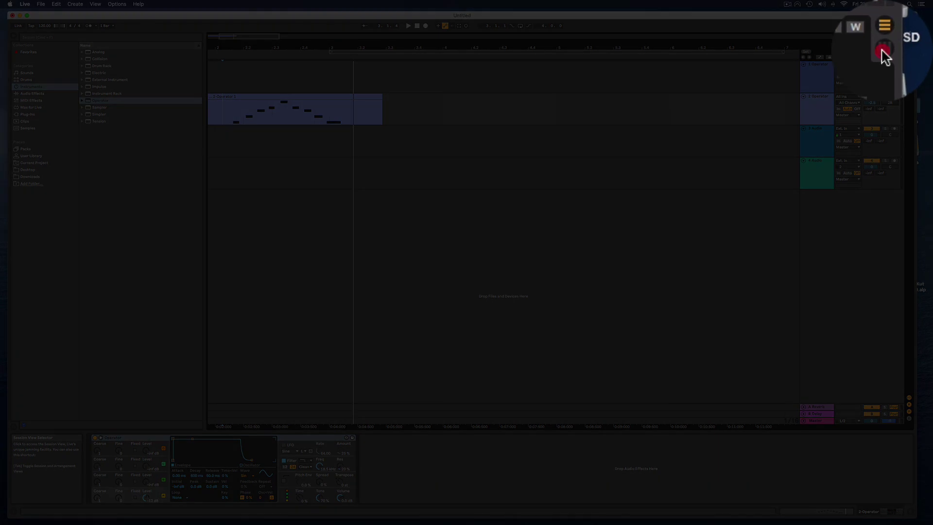
pyautogui.click(911, 44)
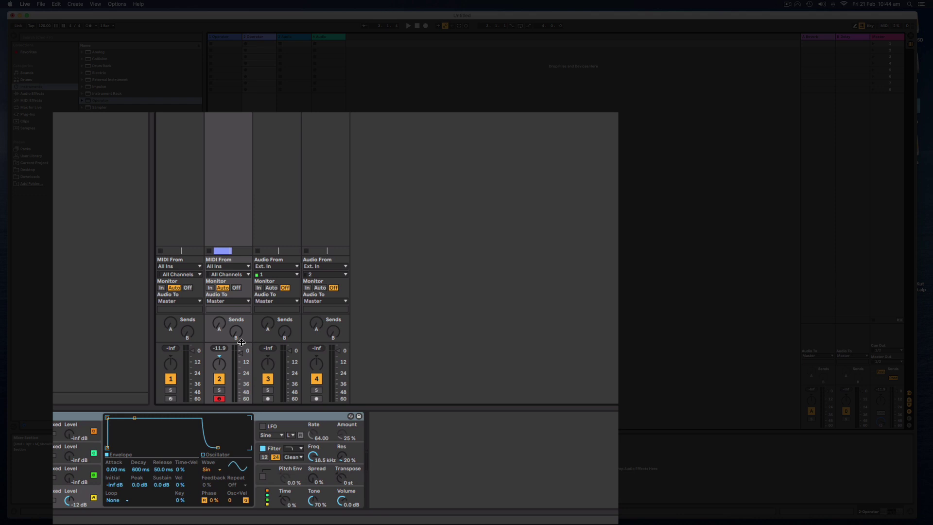
pyautogui.moveTo(241, 343); pyautogui.dragTo(242, 263)
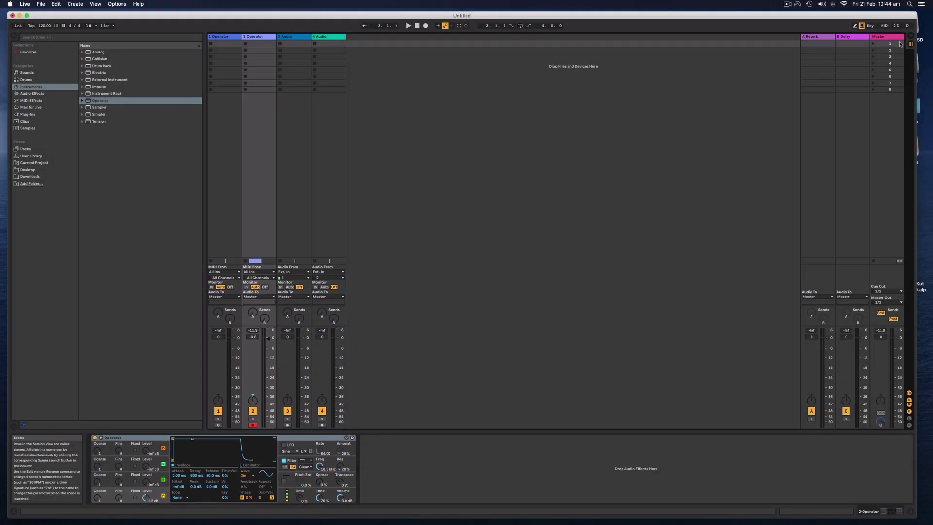
pyautogui.click(912, 38)
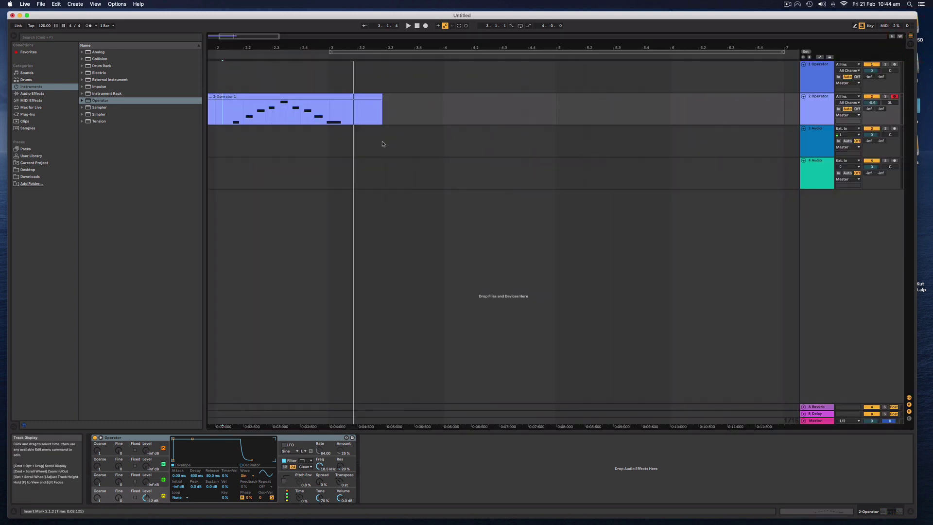
# - Set the start point on 3 Audio, record an audio clip there, then stop
pyautogui.click(405, 142)
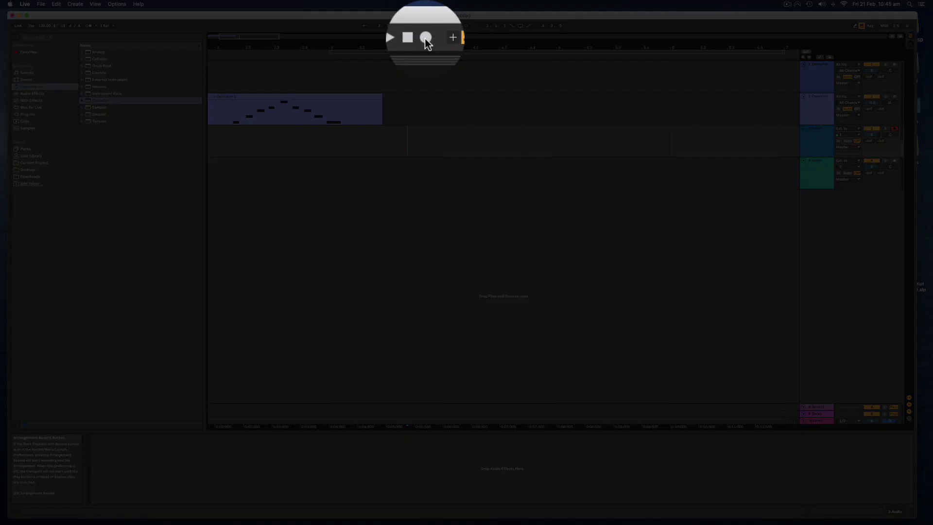
pyautogui.click(426, 26)
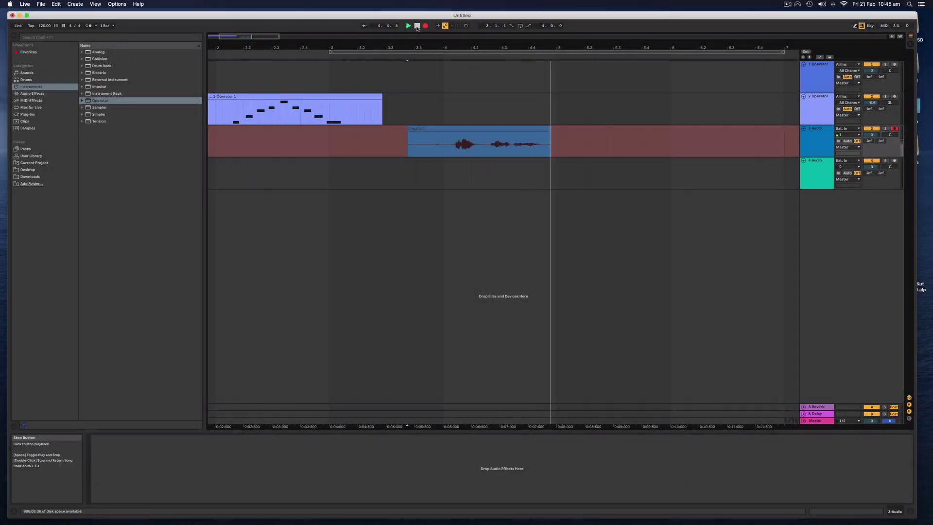
pyautogui.click(417, 26)
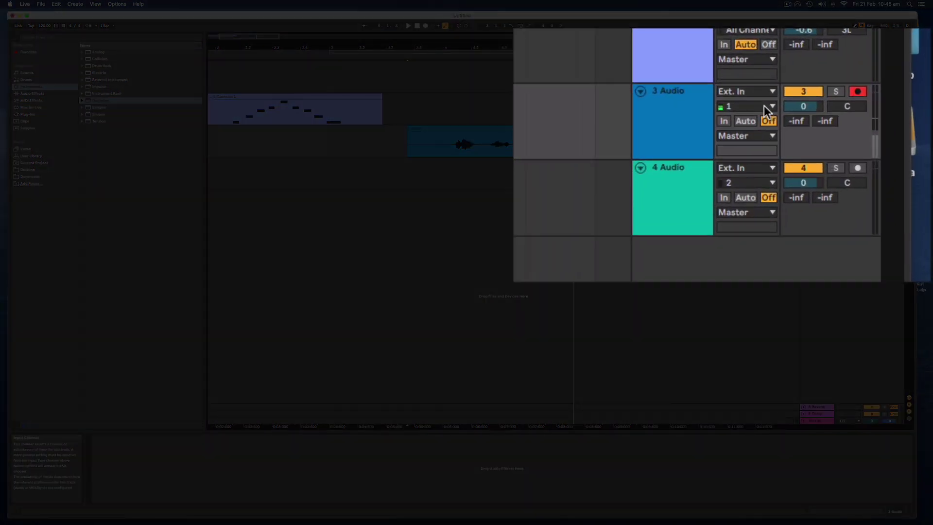
pyautogui.click(857, 136)
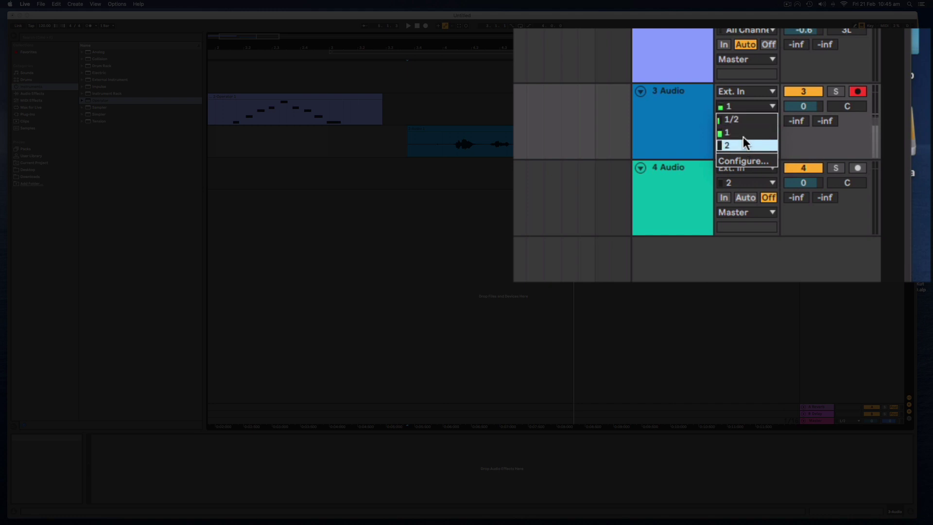
pyautogui.click(761, 96)
pyautogui.click(765, 93)
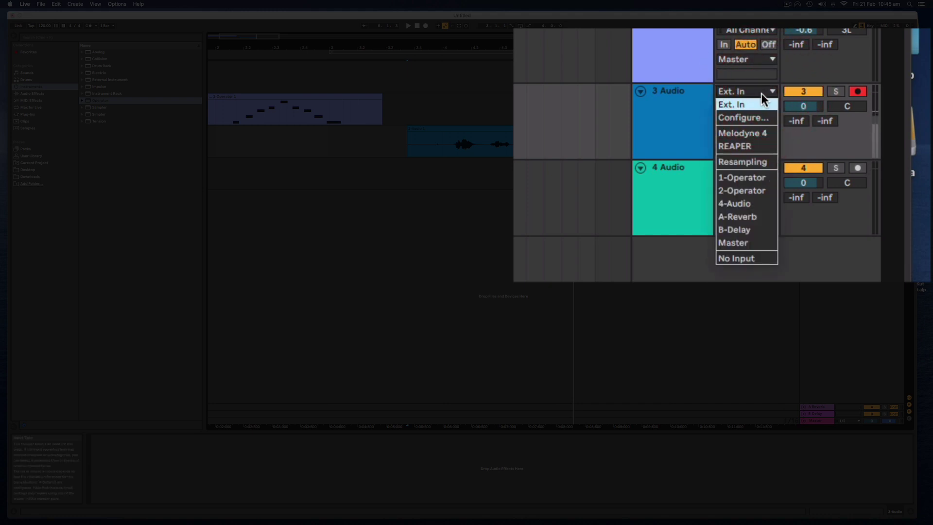
pyautogui.click(662, 122)
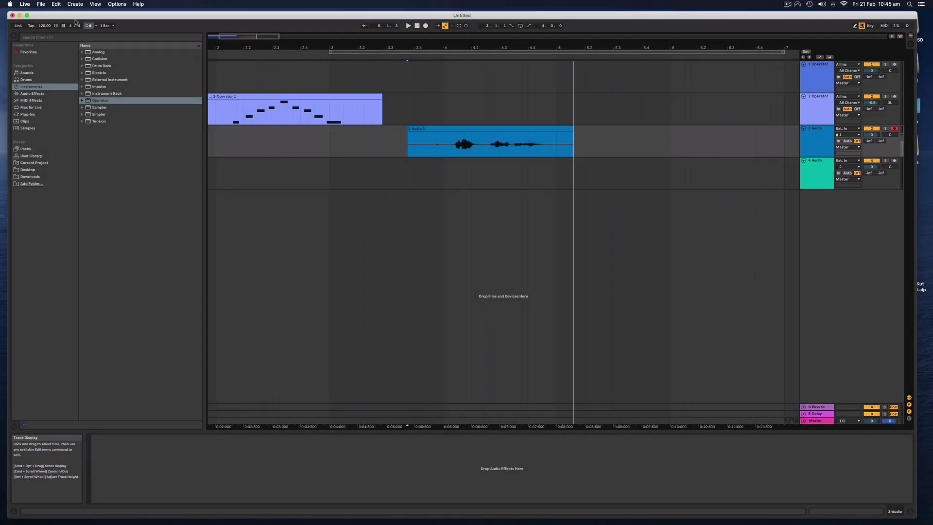
pyautogui.click(25, 3)
pyautogui.click(31, 24)
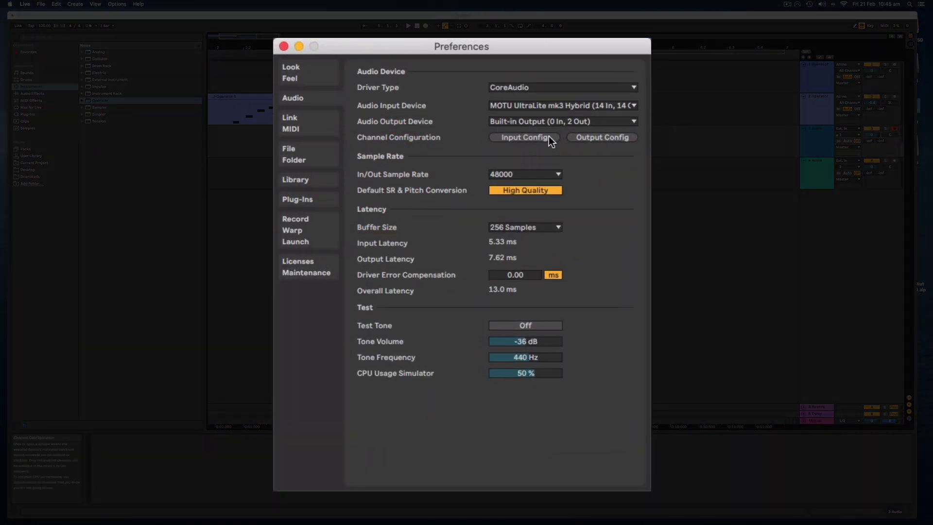
pyautogui.click(526, 138)
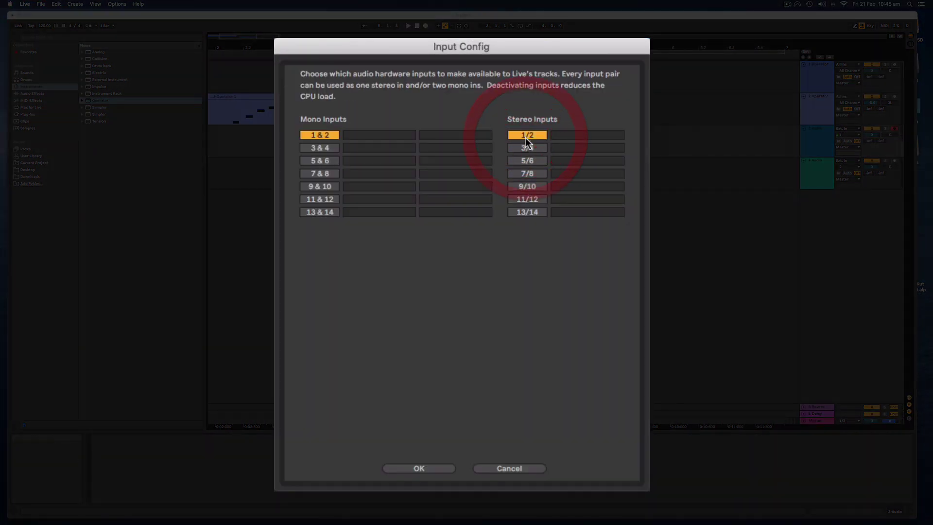
pyautogui.click(515, 470)
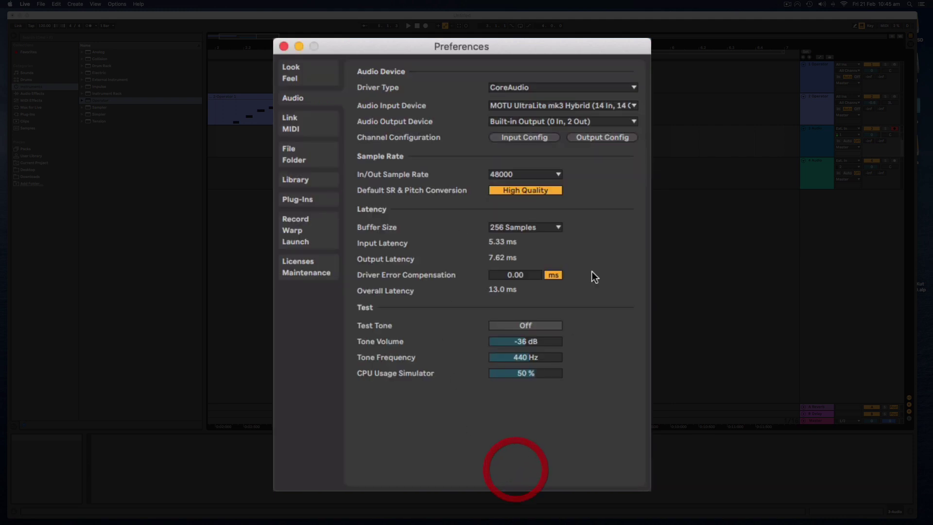
pyautogui.click(607, 138)
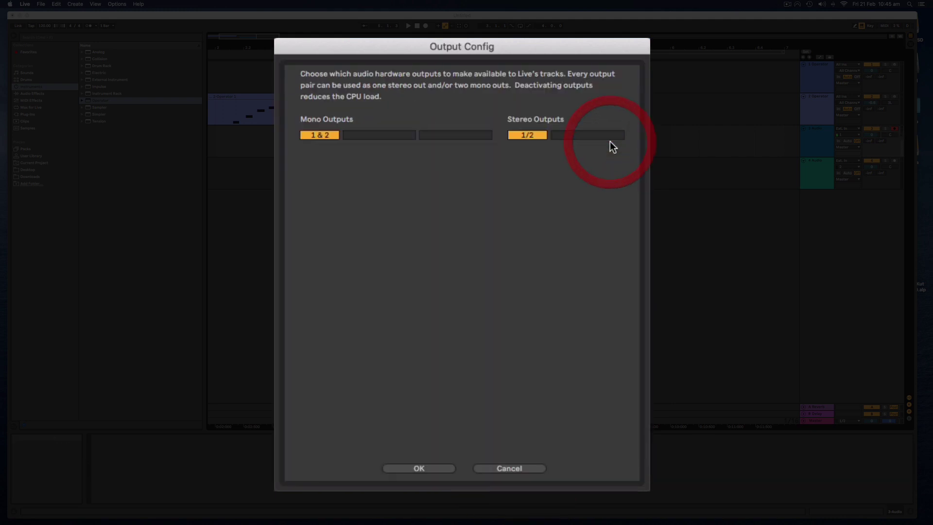
pyautogui.click(506, 469)
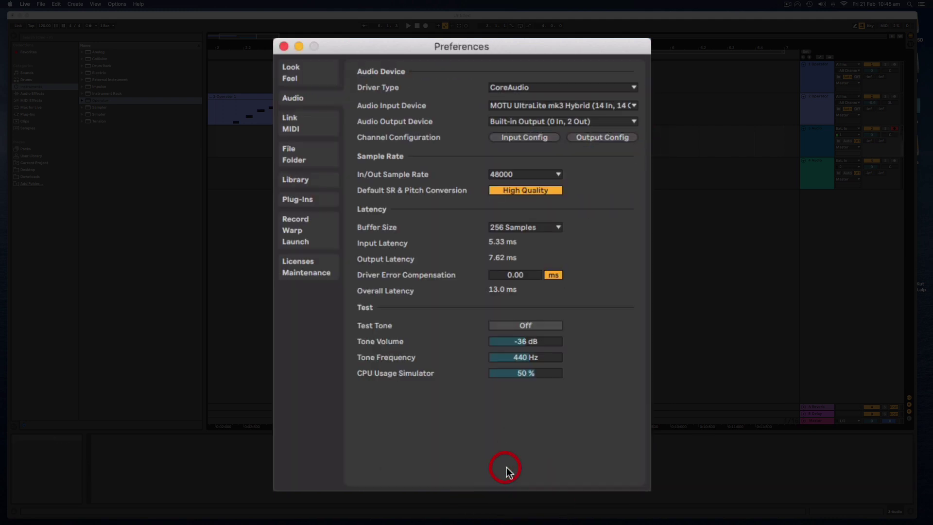
pyautogui.click(284, 48)
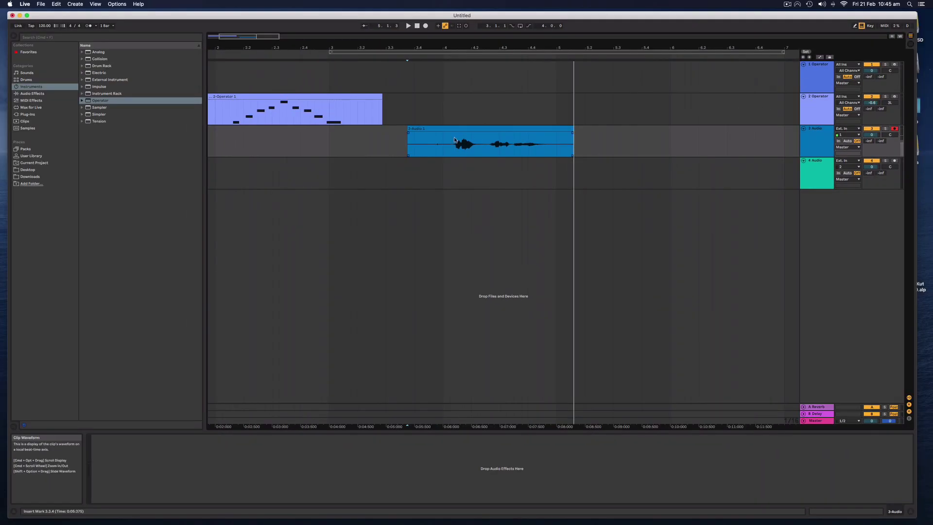
# - Play back the recorded audio clip from a point inside it, then stop
pyautogui.click(454, 140)
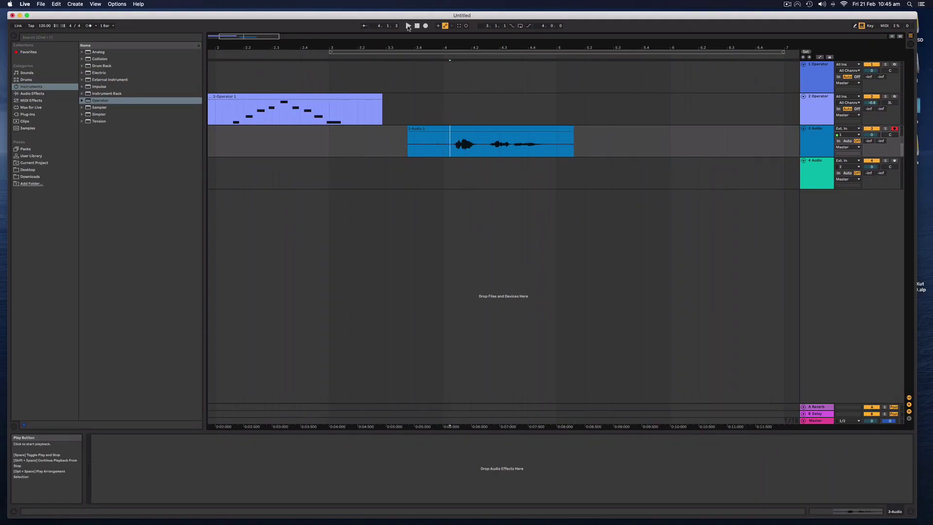
pyautogui.click(409, 27)
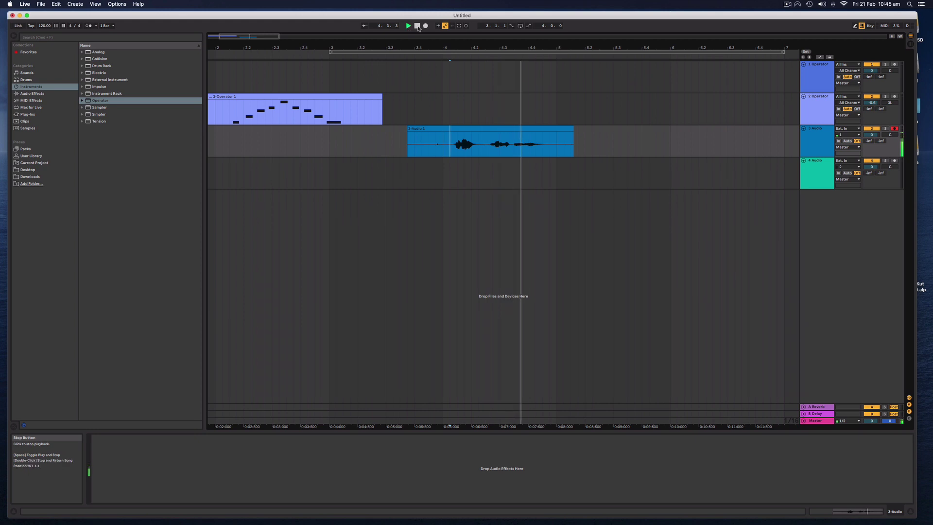
pyautogui.click(418, 26)
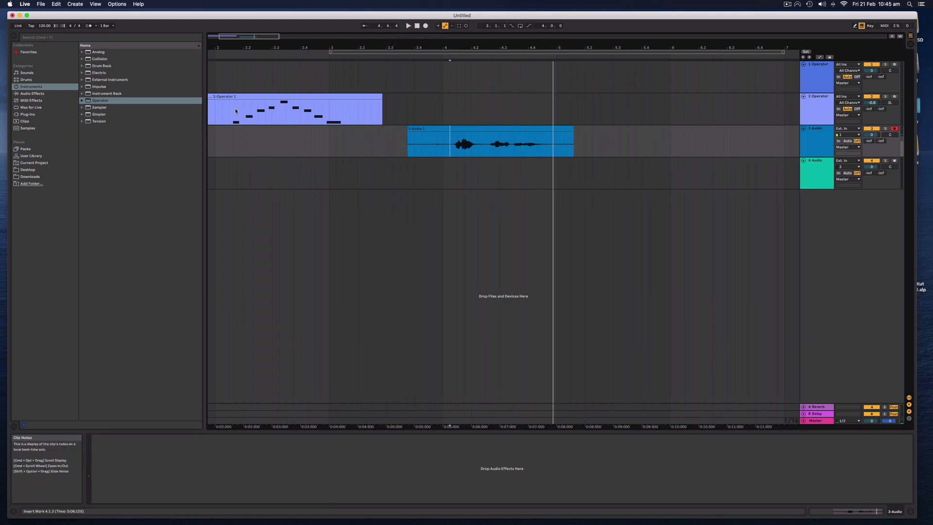
# - Slide the recorded audio clip on track 3 to bar 1.1 and select the Operator MIDI clip
pyautogui.click(231, 109)
pyautogui.click(454, 140)
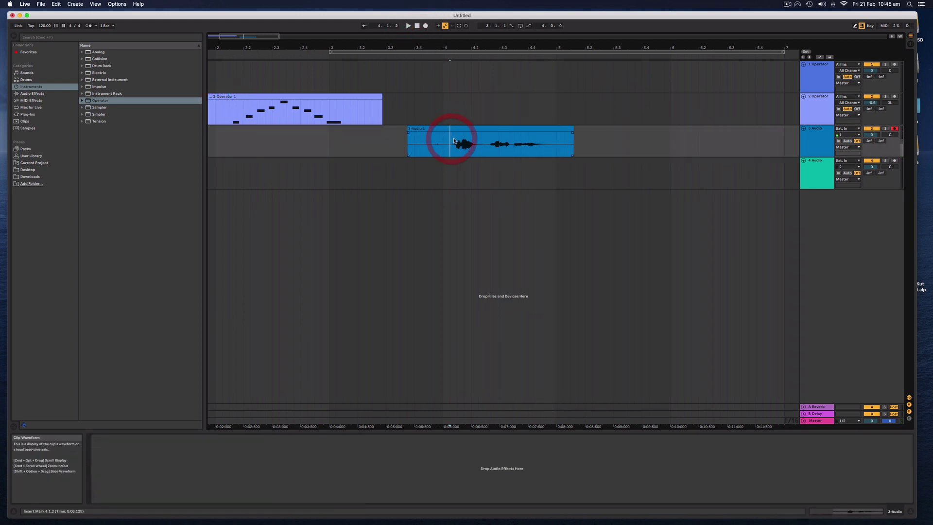
pyautogui.moveTo(461, 130); pyautogui.dragTo(266, 130)
pyautogui.hscroll(-3, 397, 142)
pyautogui.hscroll(-2, 397, 141)
pyautogui.moveTo(399, 133); pyautogui.dragTo(291, 132)
pyautogui.click(417, 109)
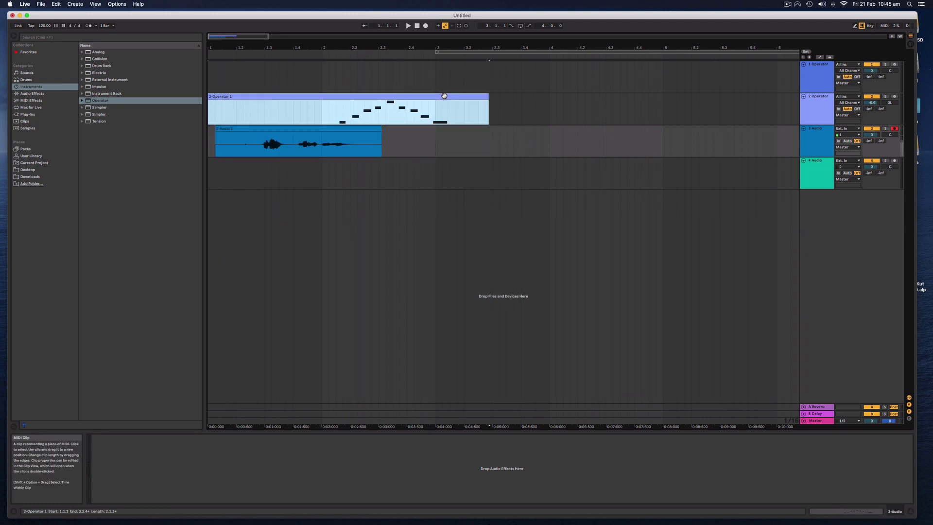
# - Delete the Operator MIDI clip and the audio clip, and lower the tempo from 120 to 90 BPM
pyautogui.press('Delete')
pyautogui.click(336, 128)
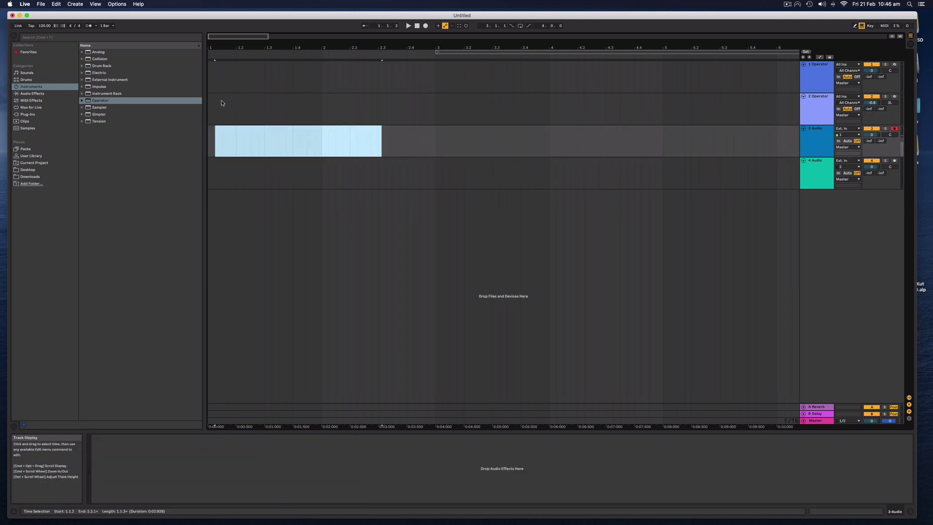
pyautogui.press('Delete')
pyautogui.click(222, 101)
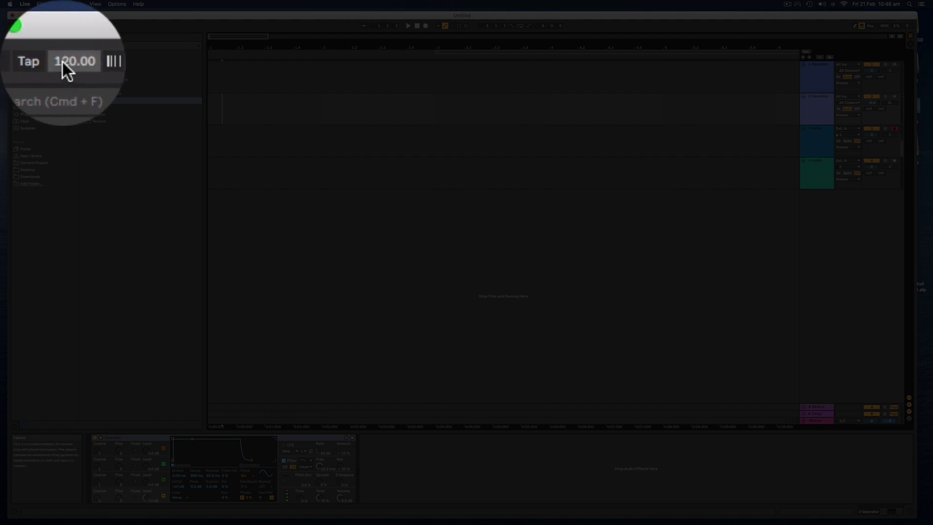
pyautogui.moveTo(63, 62)
pyautogui.mouseDown()
pyautogui.moveTo(62, 81)
pyautogui.moveTo(64, 69)
pyautogui.mouseUp()
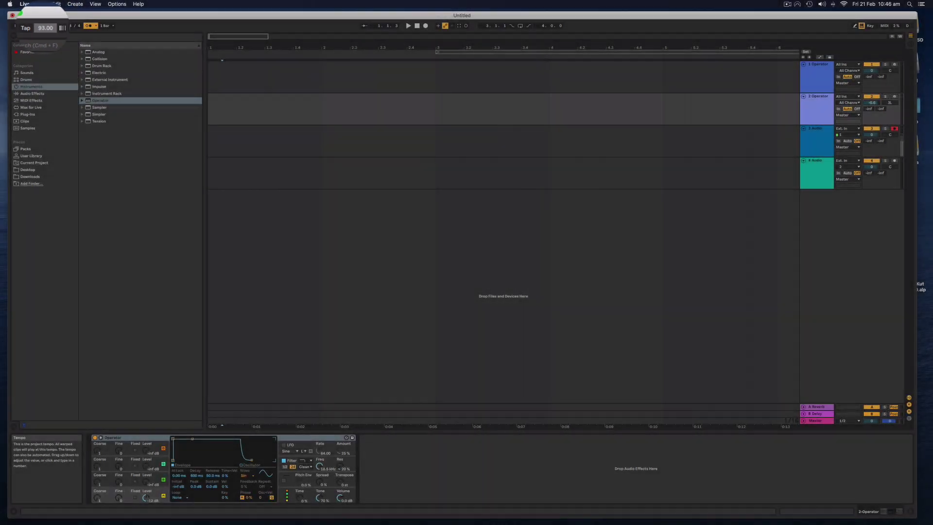
pyautogui.moveTo(45, 25); pyautogui.dragTo(44, 26)
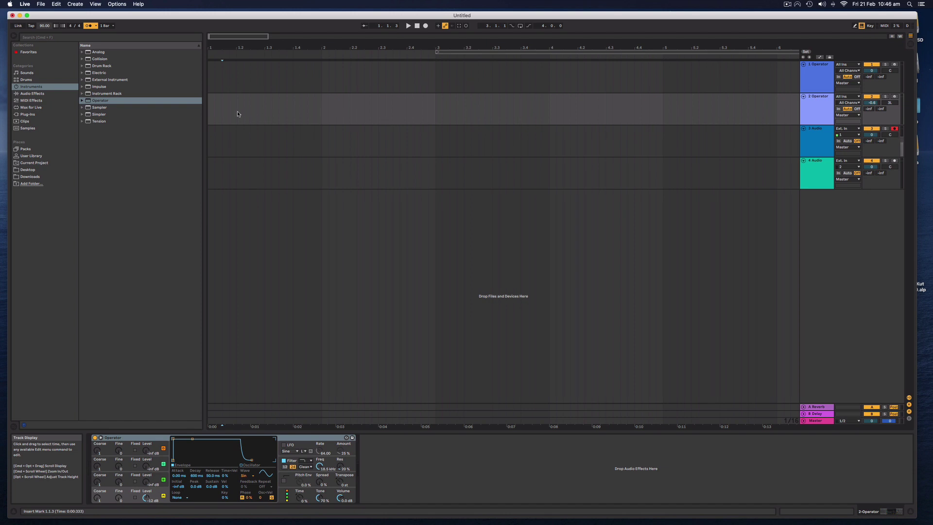
# - Record a new audio clip on track 3 from the song start to about bar 2.4
pyautogui.click(209, 106)
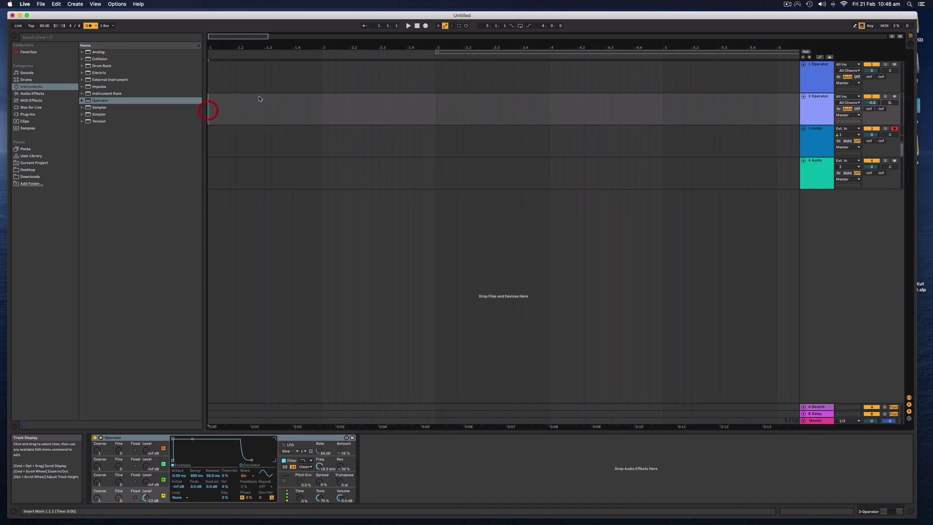
pyautogui.click(425, 26)
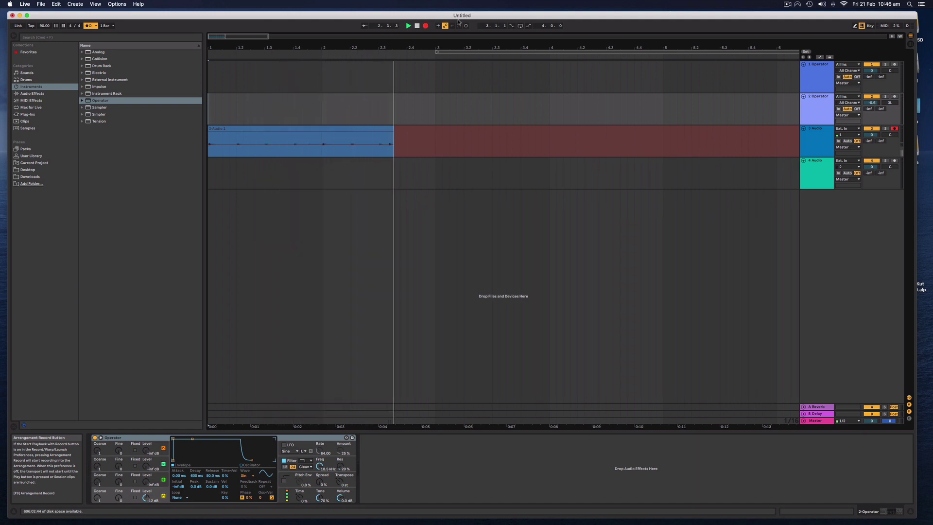
pyautogui.press('space')
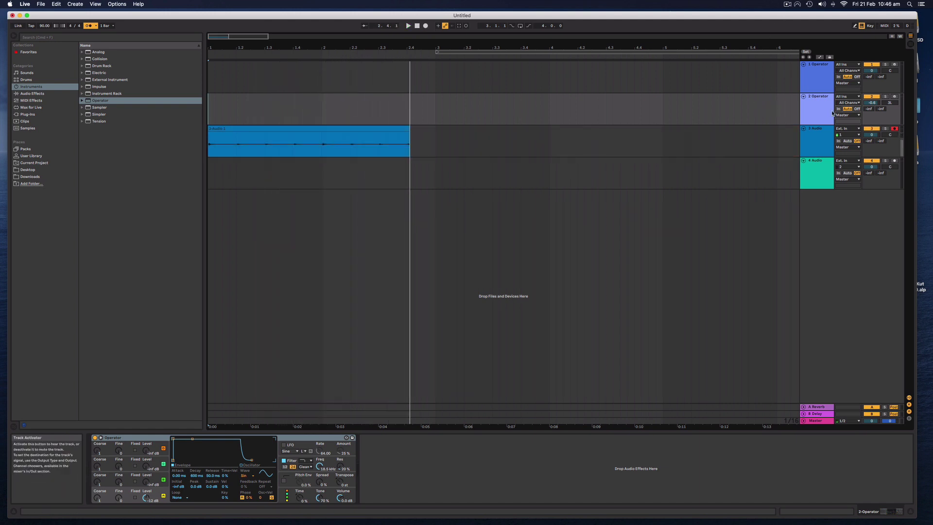
# - Record a MIDI clip on the armed 2 Operator track from the song start, then turn off the metronome
pyautogui.click(816, 110)
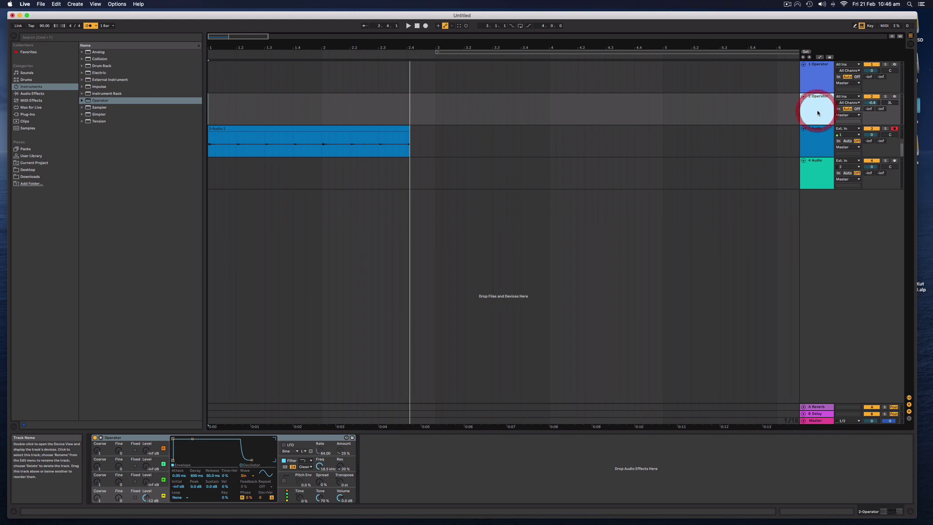
pyautogui.click(209, 101)
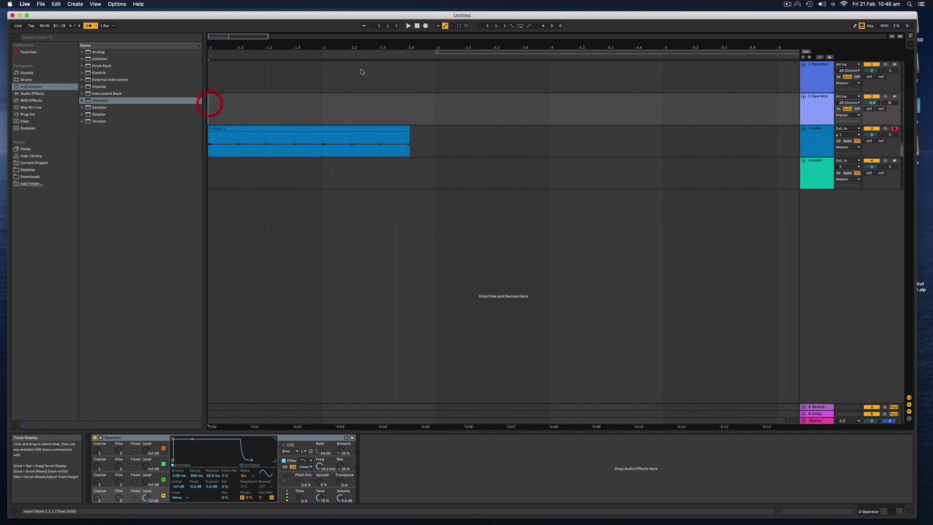
pyautogui.click(895, 97)
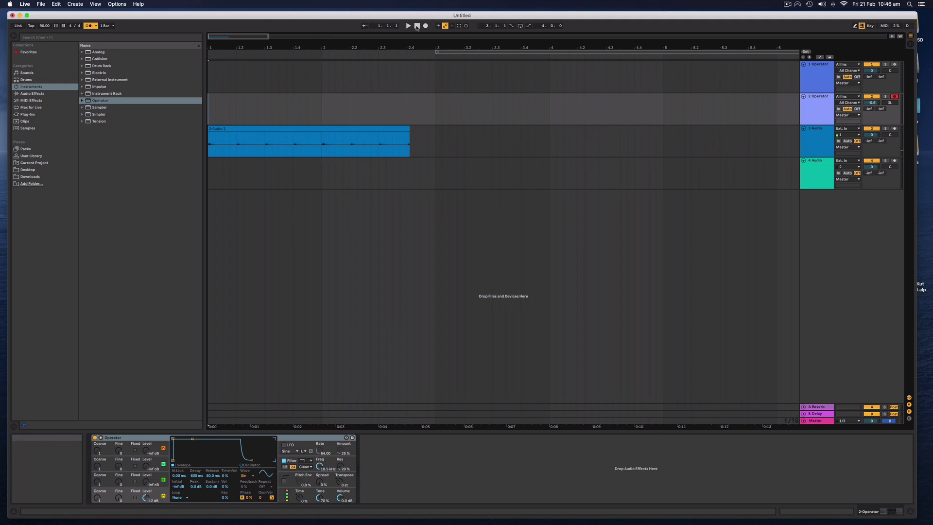
pyautogui.click(426, 27)
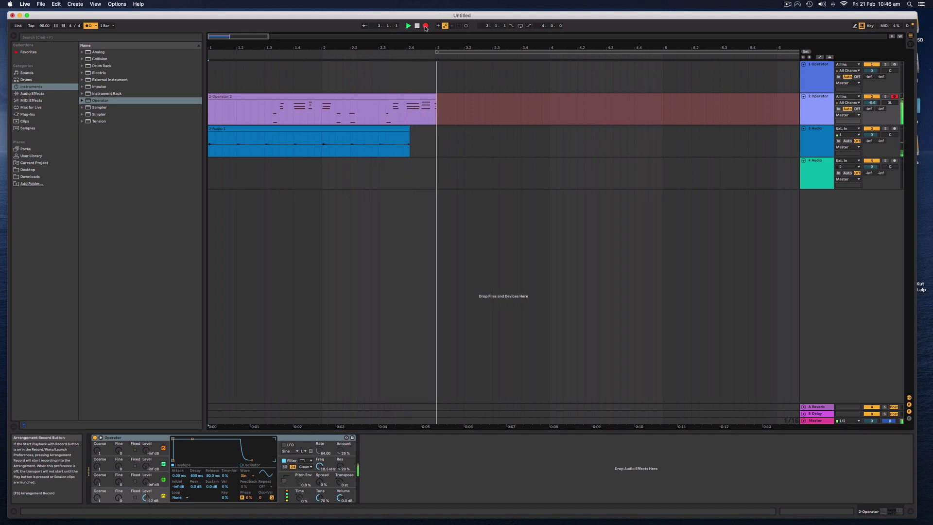
pyautogui.click(426, 26)
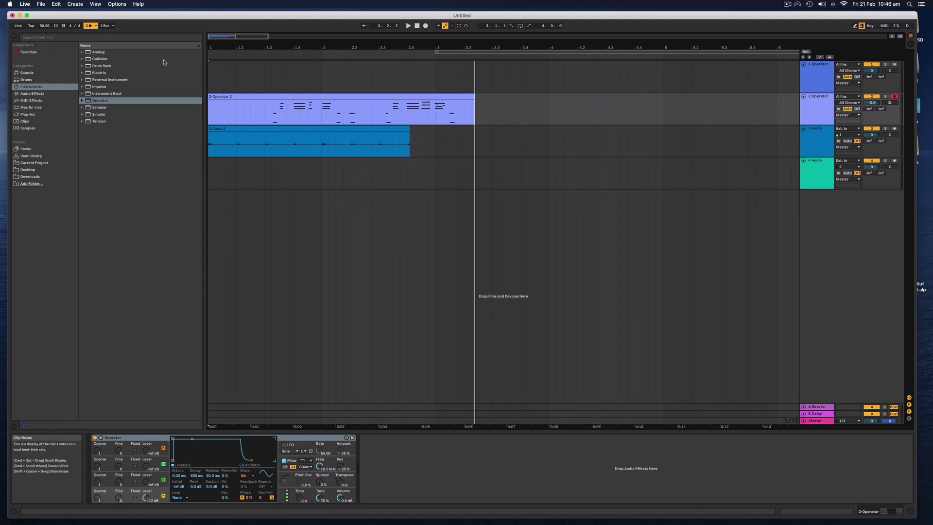
pyautogui.click(88, 25)
# - Search the samples for 'loop', preview Agogo Bells Loop and Copyshop Loop, and choose Agogo Bells Loop
pyautogui.click(253, 129)
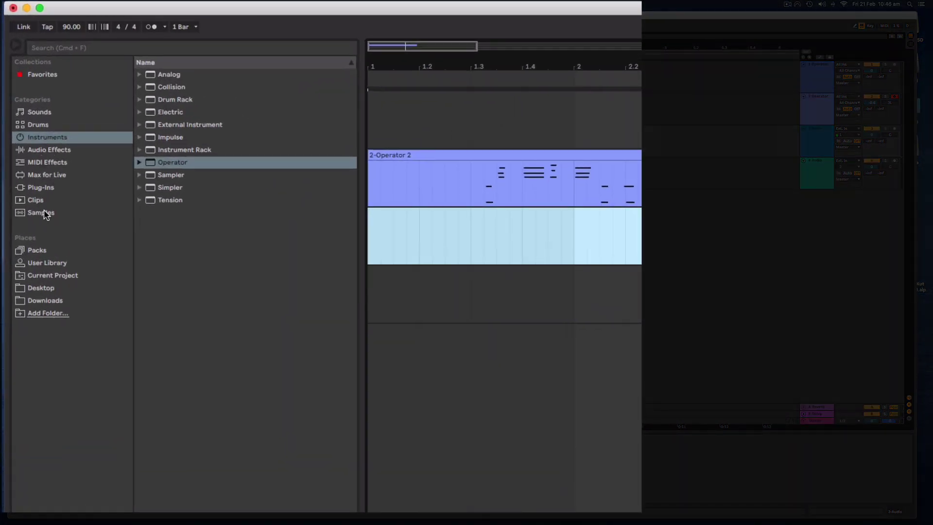
pyautogui.click(44, 213)
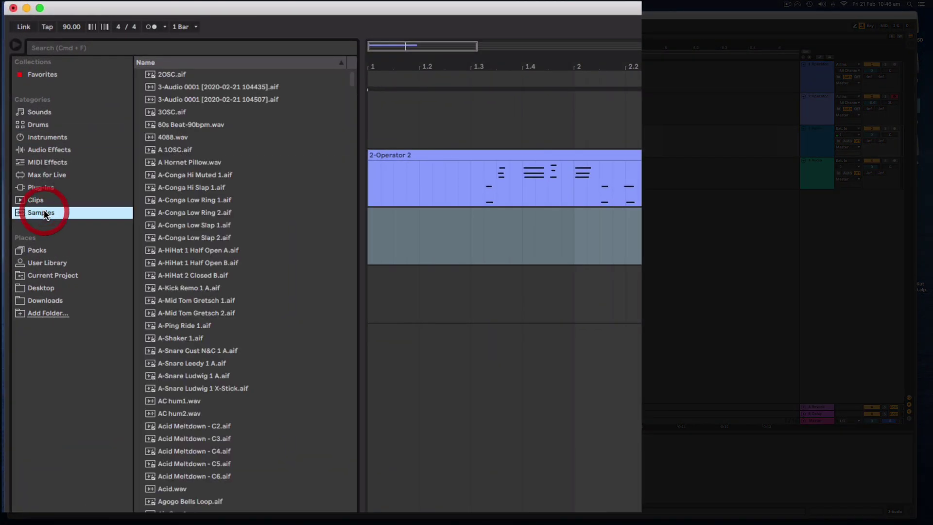
pyautogui.scroll(-10, 197, 351)
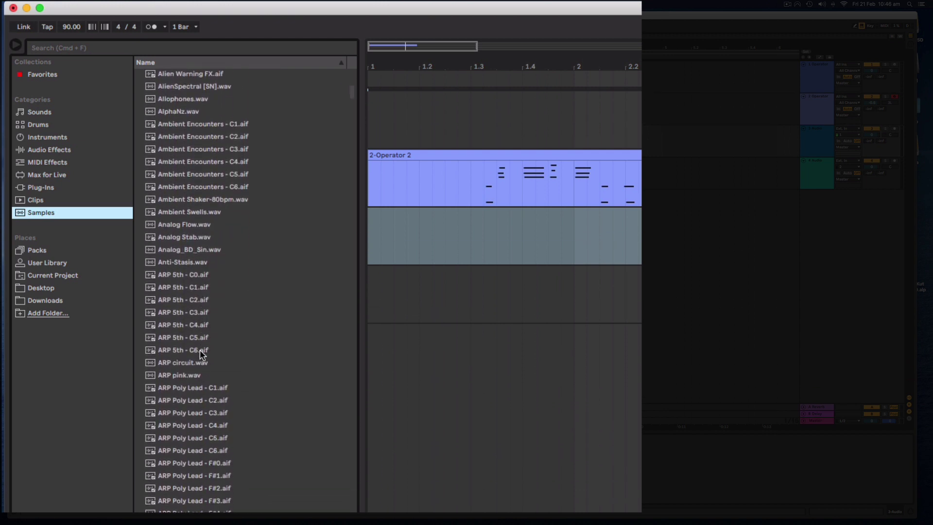
pyautogui.scroll(10, 203, 124)
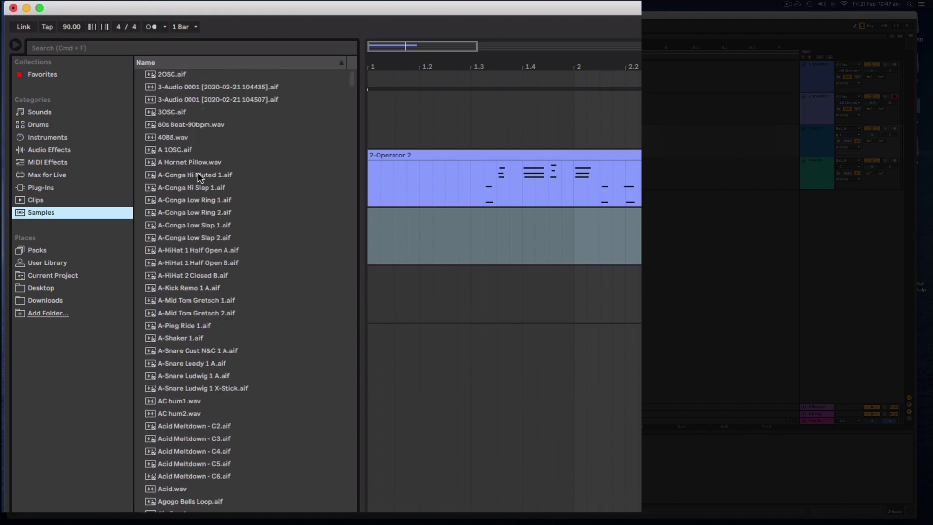
pyautogui.click(112, 47)
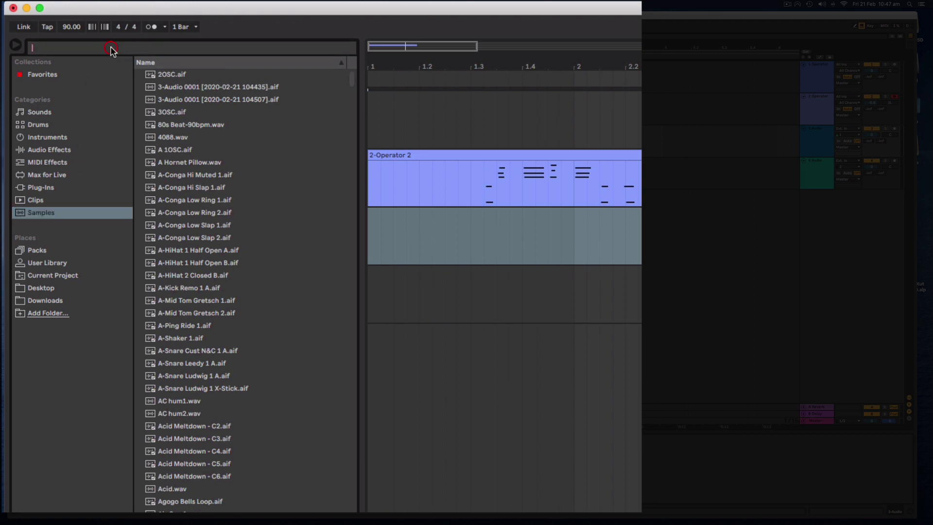
pyautogui.write('loop')
pyautogui.click(187, 75)
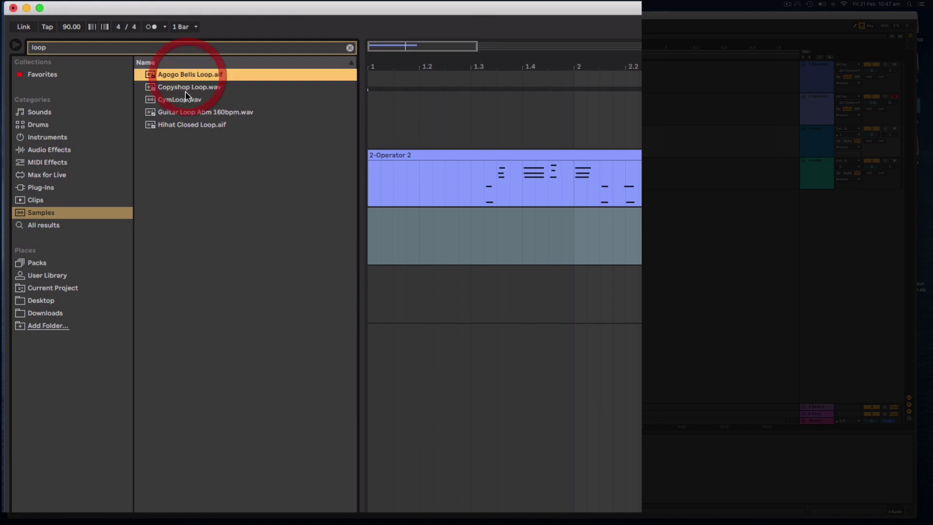
pyautogui.click(185, 90)
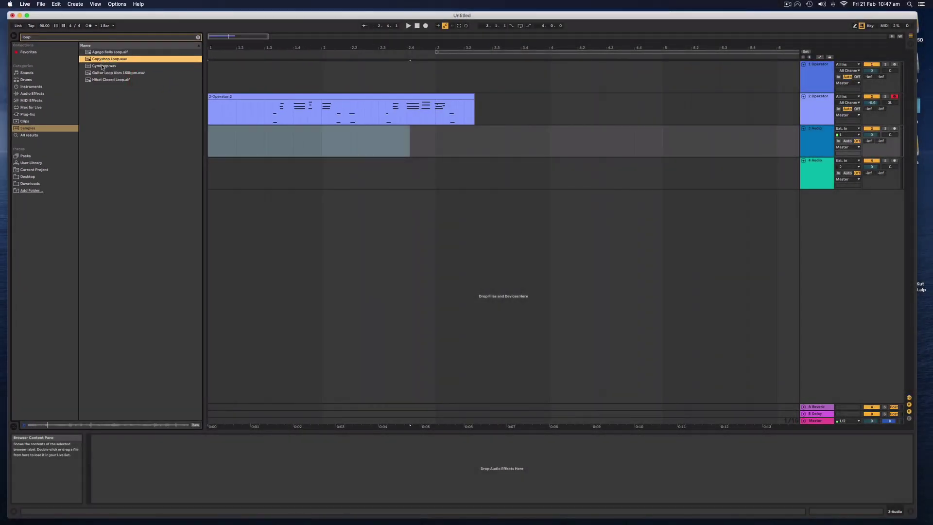
pyautogui.click(105, 52)
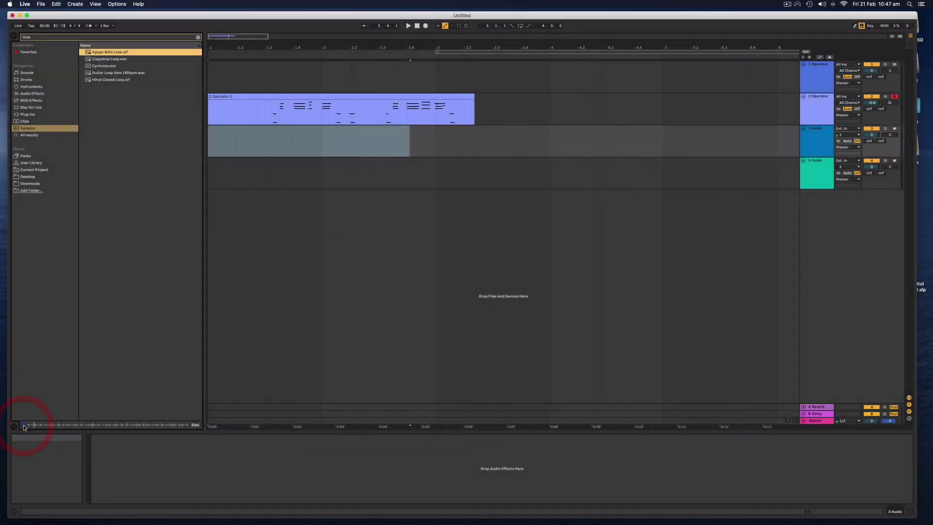
# - Drop Agogo Bells Loop onto a new arrangement track and play it back from 1.3.1
pyautogui.click(108, 53)
pyautogui.moveTo(108, 57); pyautogui.dragTo(218, 212)
pyautogui.click(265, 206)
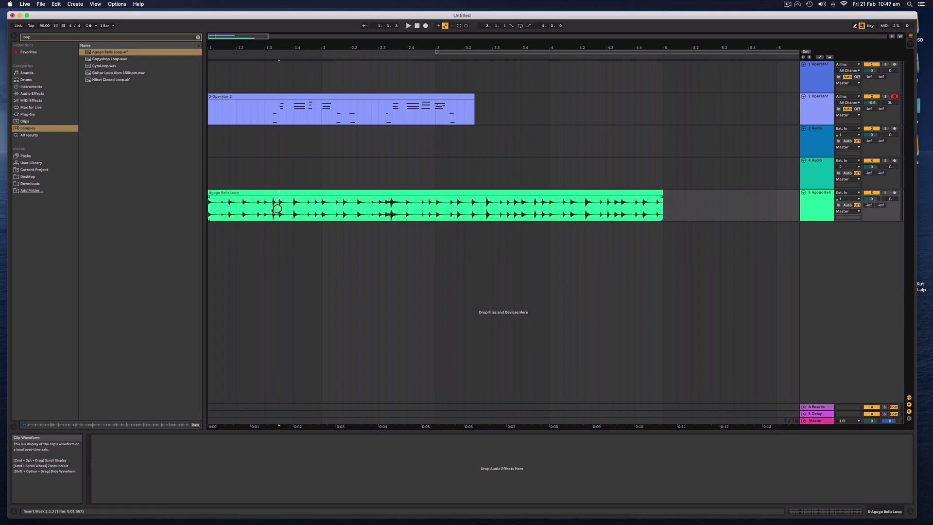
pyautogui.press('space')
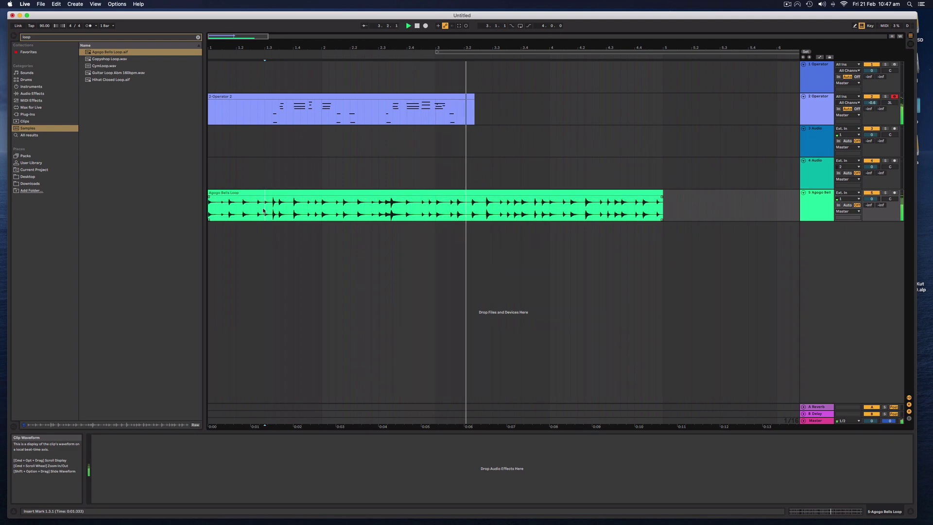
pyautogui.press('space')
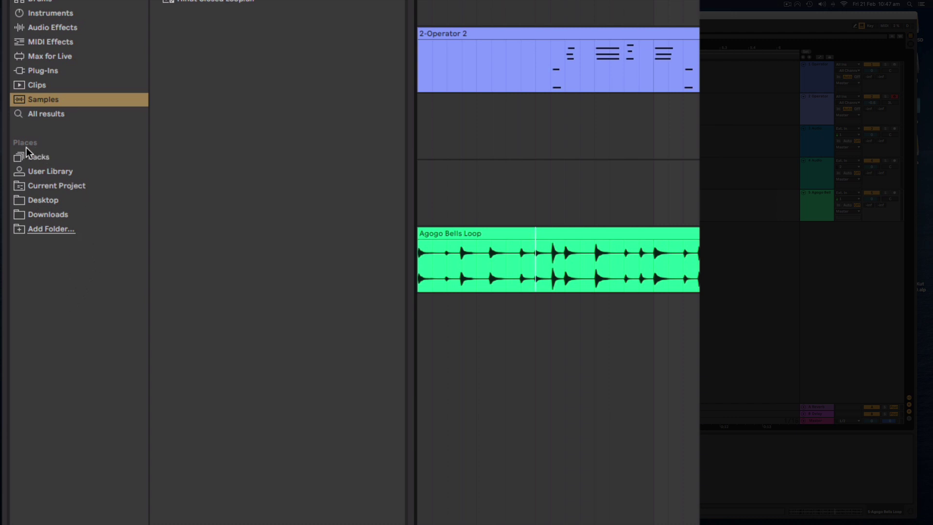
# - Load the Bass Face preset from Sounds > Bass onto track 1 and select bars 1.1.1 to 3.2.3
pyautogui.click(46, 200)
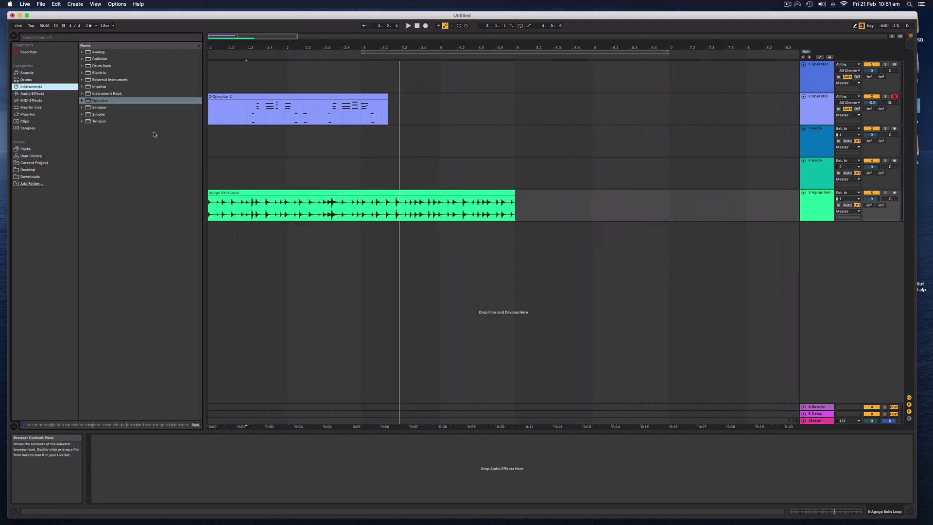
pyautogui.click(39, 73)
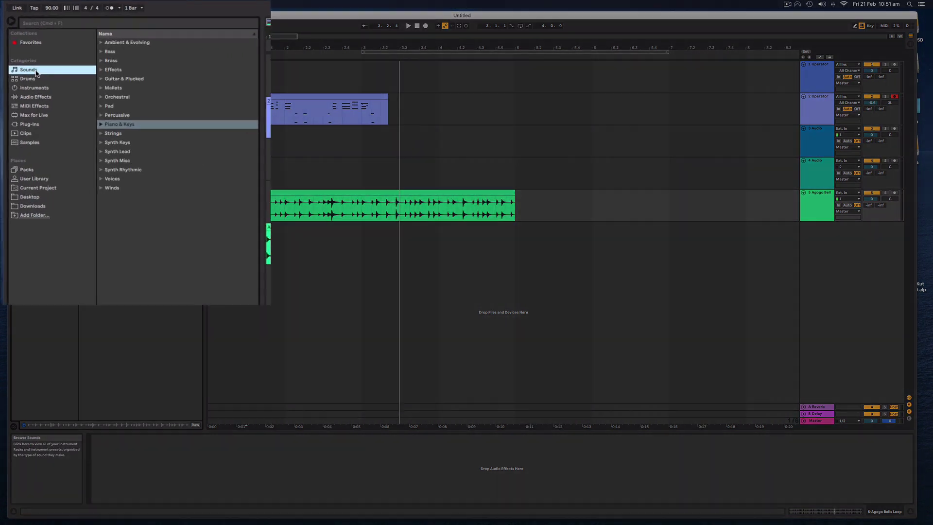
pyautogui.click(137, 70)
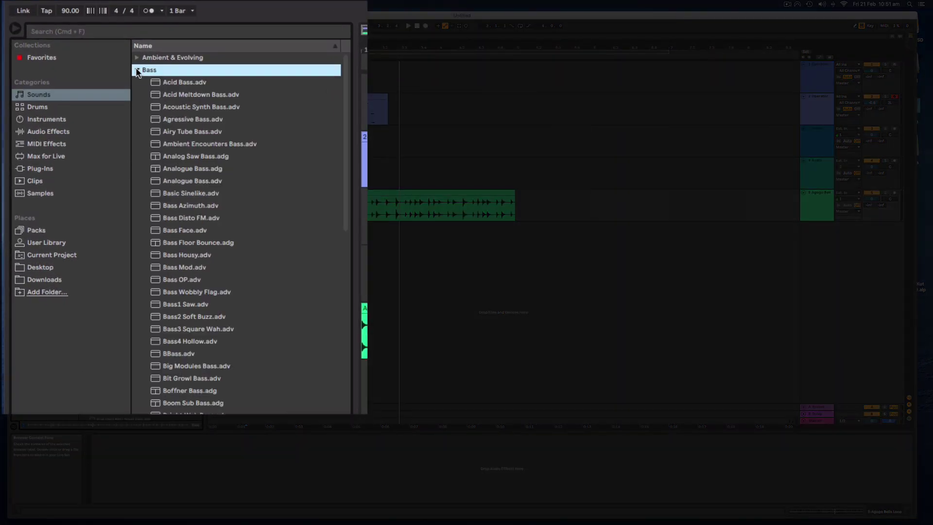
pyautogui.click(183, 230)
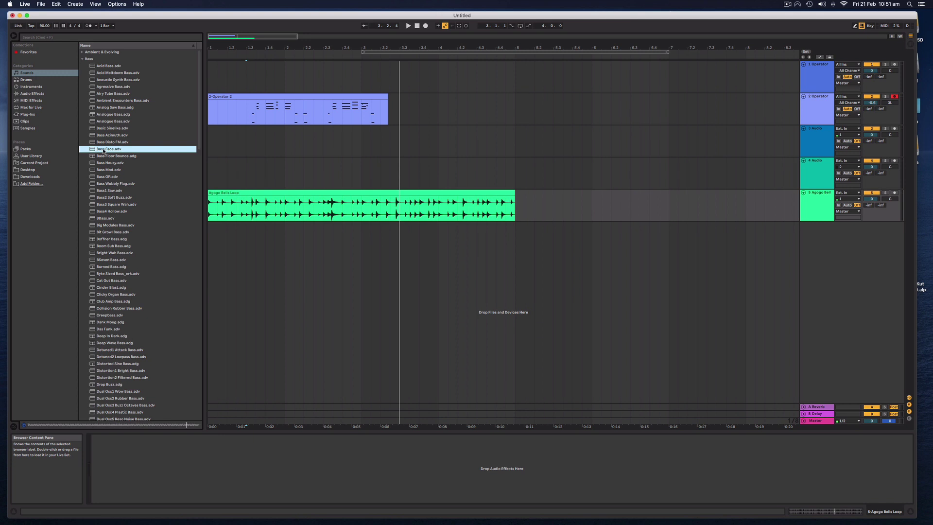
pyautogui.moveTo(821, 75); pyautogui.dragTo(821, 75)
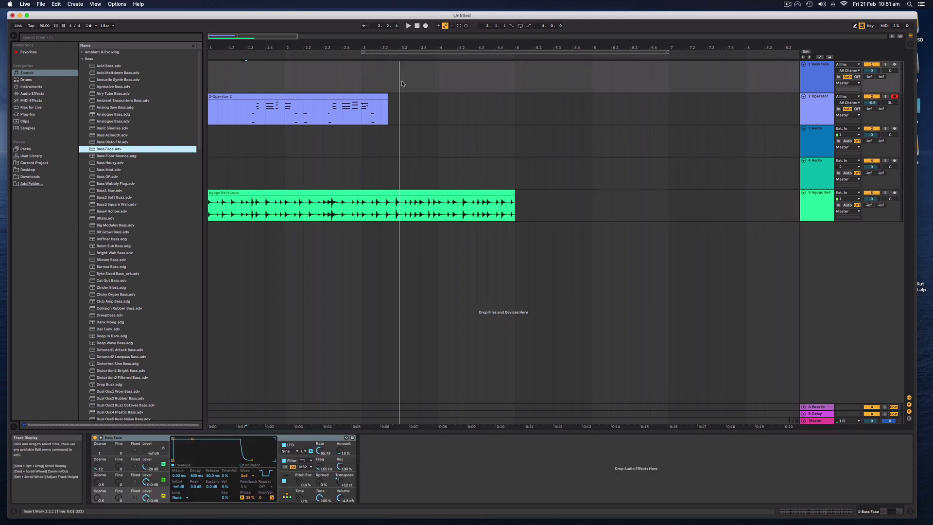
pyautogui.moveTo(389, 74); pyautogui.dragTo(211, 80)
# - Insert an empty MIDI clip over the selected range and enlarge the note editor
pyautogui.rightClick(269, 72)
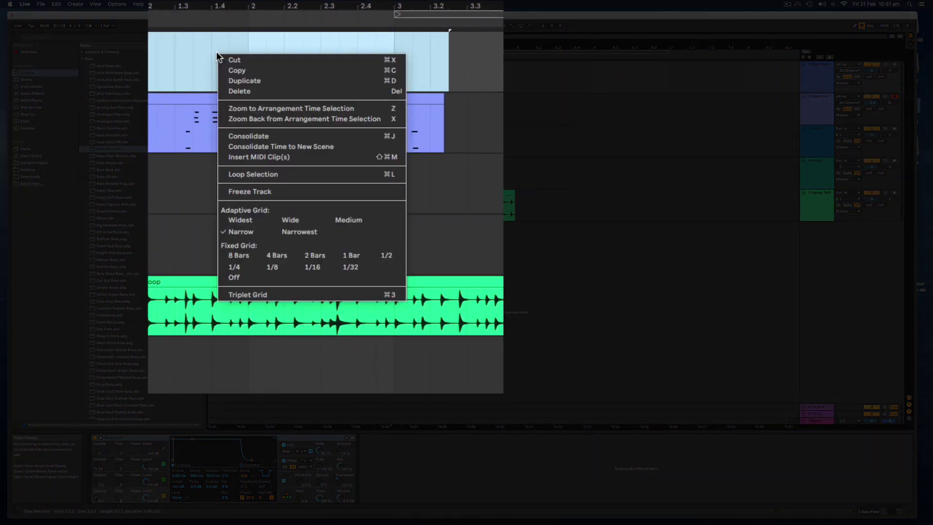
pyautogui.click(291, 157)
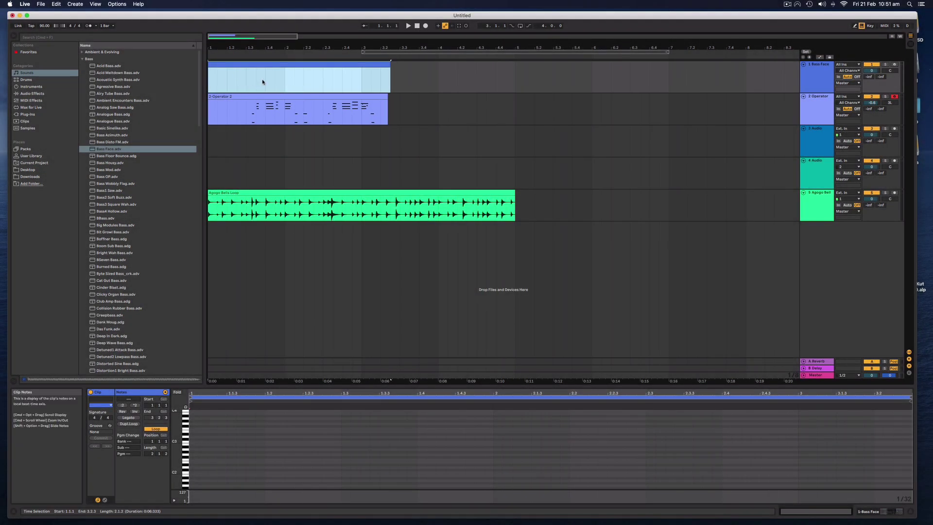
pyautogui.click(263, 78)
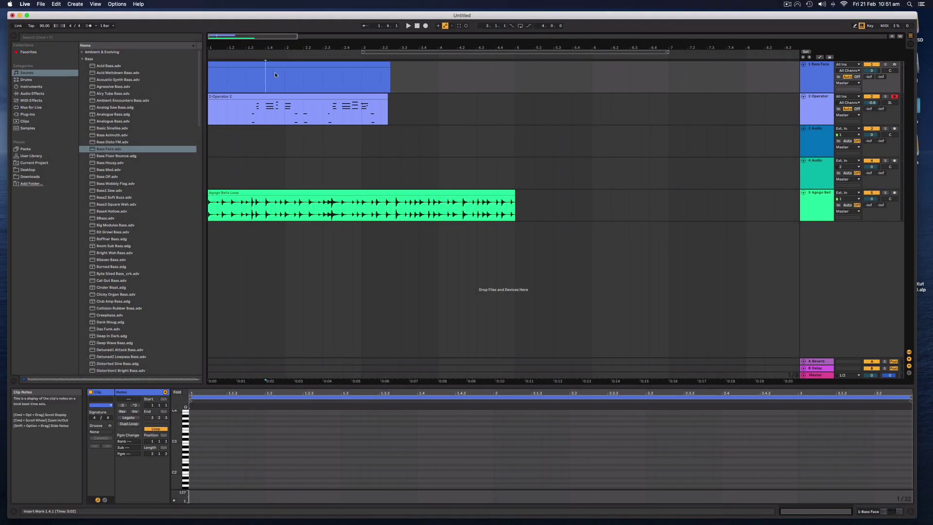
pyautogui.click(280, 66)
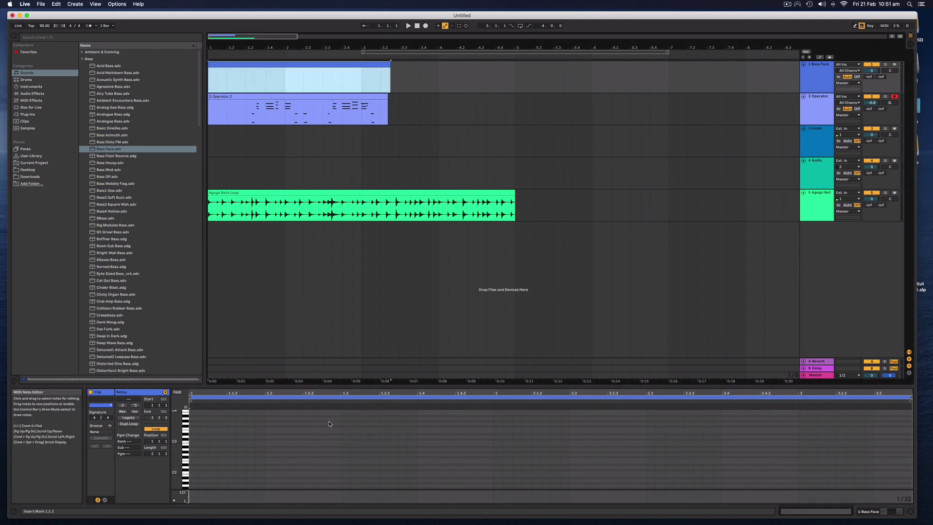
pyautogui.moveTo(340, 380); pyautogui.dragTo(340, 246)
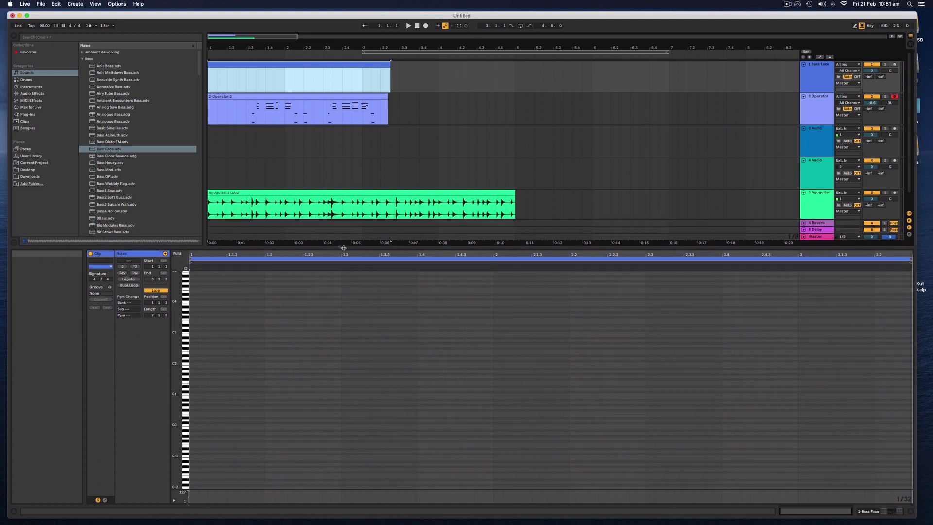
# - Draw C1 notes at the clip start and near 1.2, lengthening the first one
pyautogui.press('b')
pyautogui.click(194, 397)
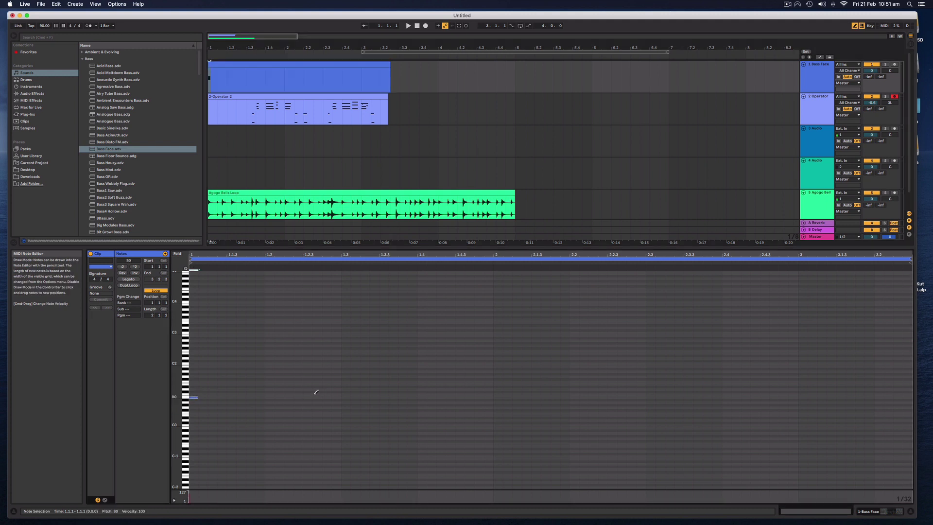
pyautogui.press('b')
pyautogui.doubleClick(269, 397)
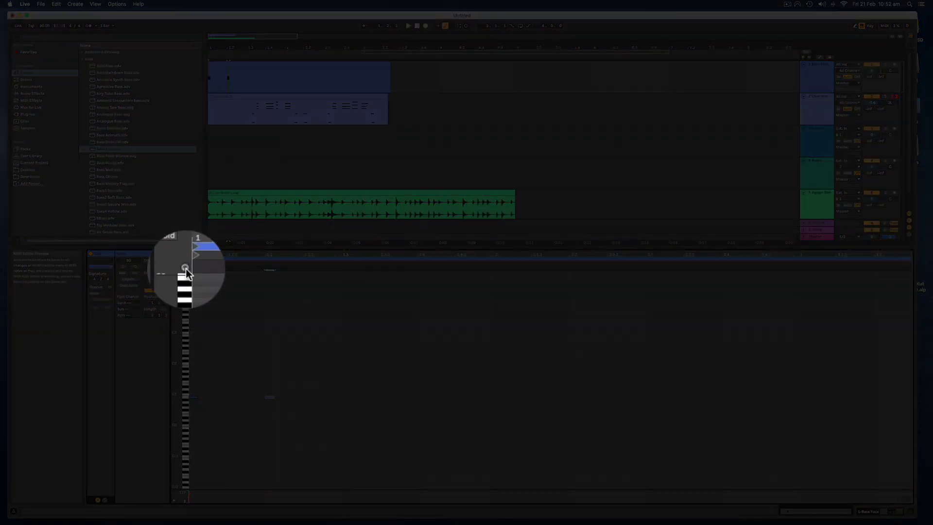
pyautogui.click(272, 397)
pyautogui.moveTo(270, 399); pyautogui.dragTo(271, 396)
pyautogui.click(271, 397)
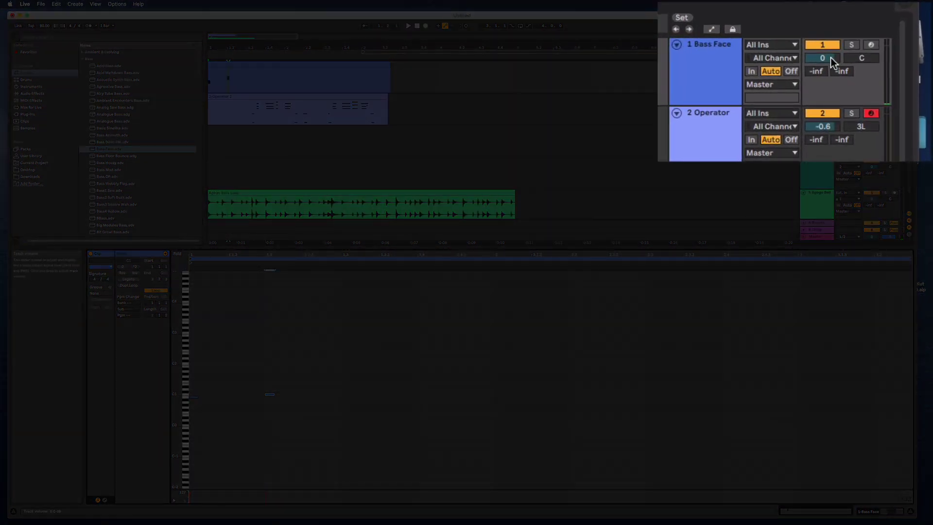
pyautogui.moveTo(872, 71); pyautogui.dragTo(871, 75)
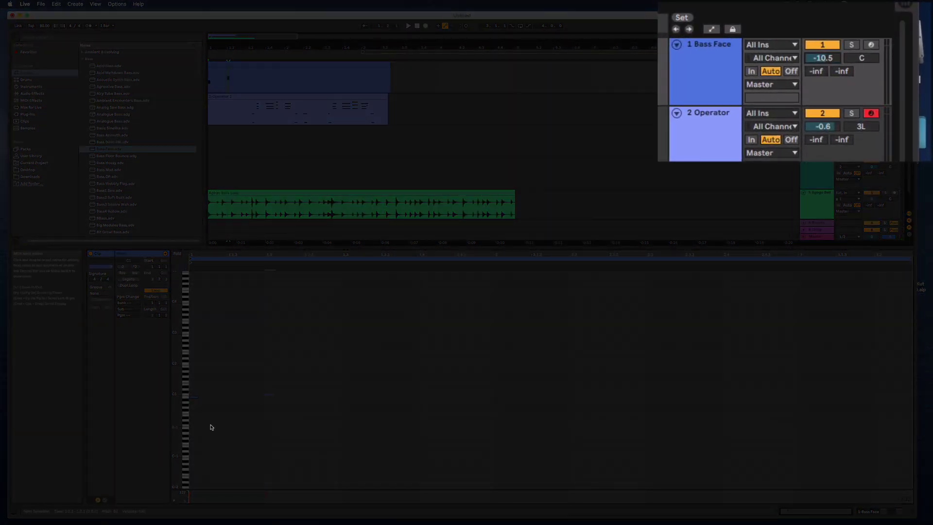
pyautogui.click(197, 400)
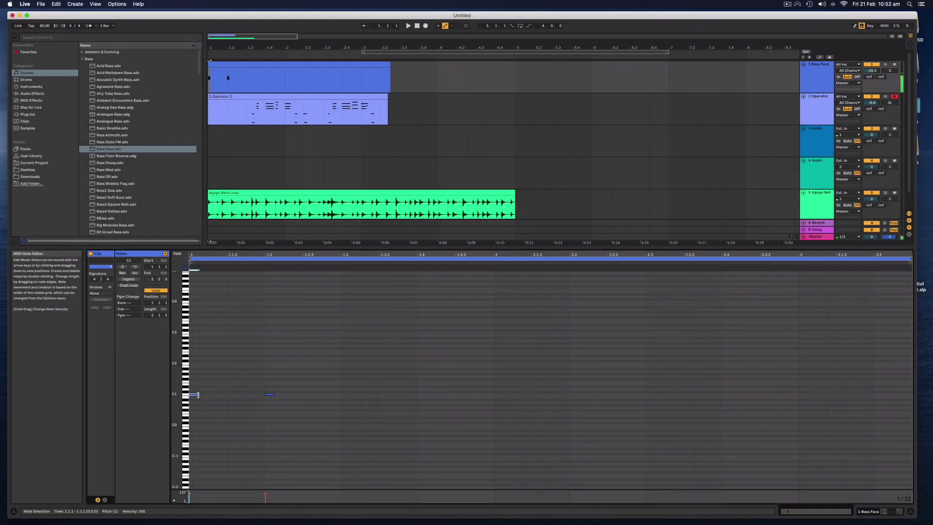
pyautogui.moveTo(198, 400); pyautogui.dragTo(343, 397)
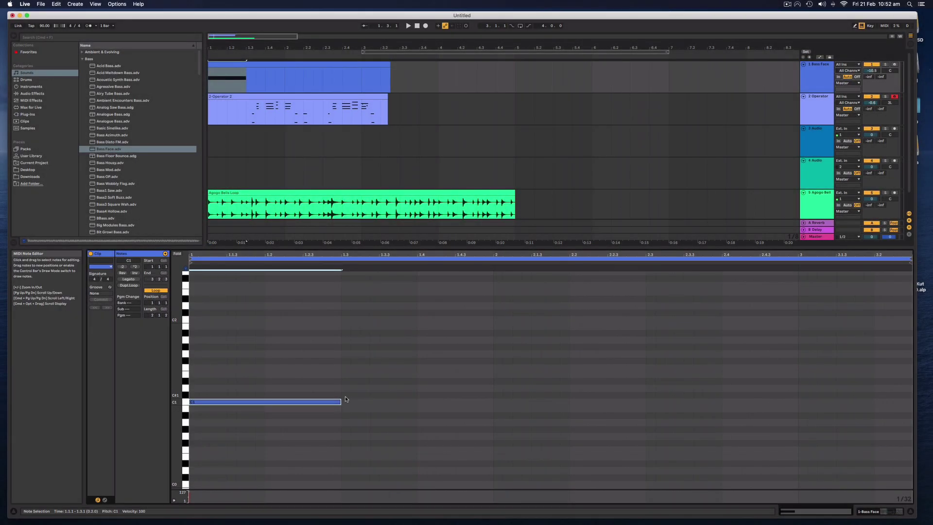
pyautogui.click(346, 404)
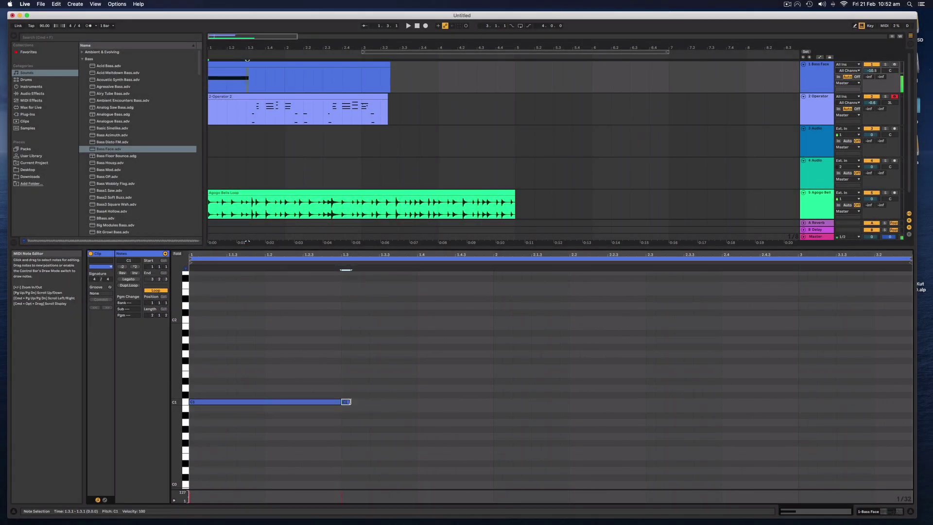
# - Add two more stretched C1 notes at 1.3.1 and near 2.2, the last reaching about 2.4
pyautogui.doubleClick(350, 402)
pyautogui.moveTo(359, 402); pyautogui.dragTo(473, 407)
pyautogui.click(256, 82)
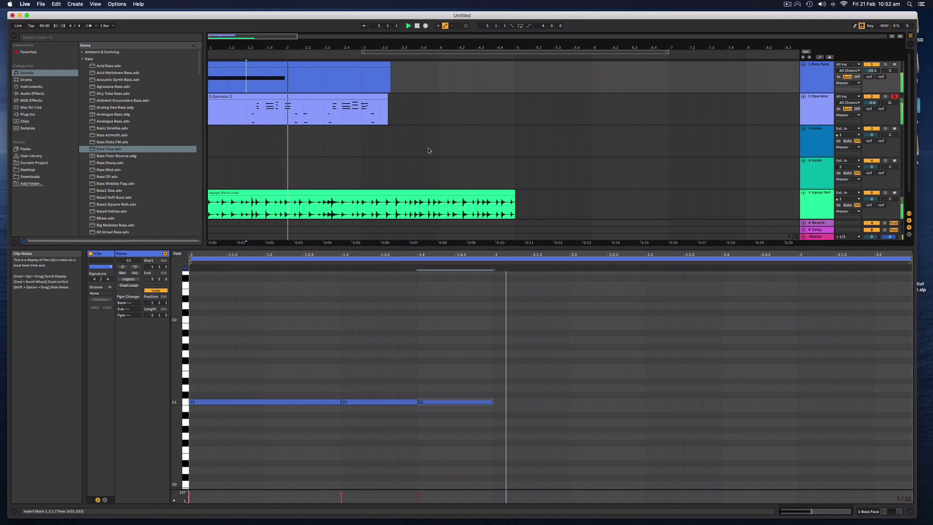
pyautogui.press('space')
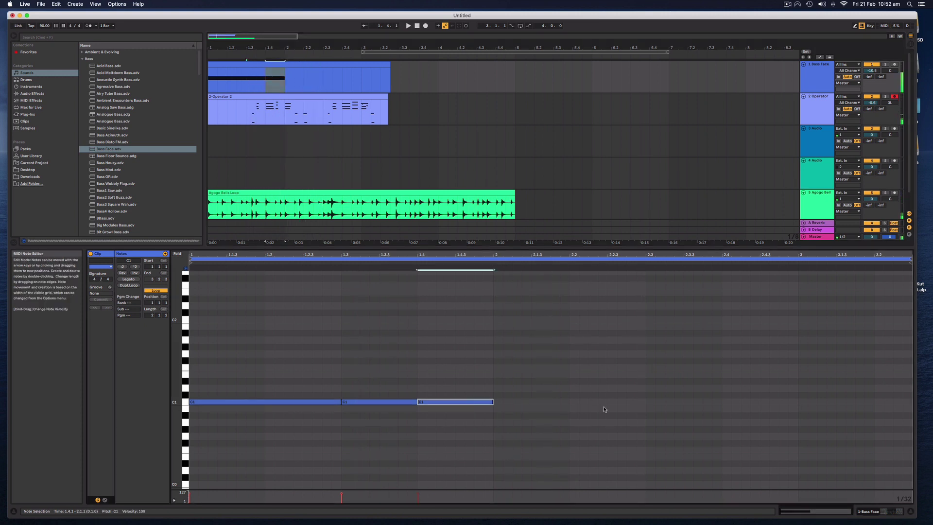
pyautogui.doubleClick(574, 403)
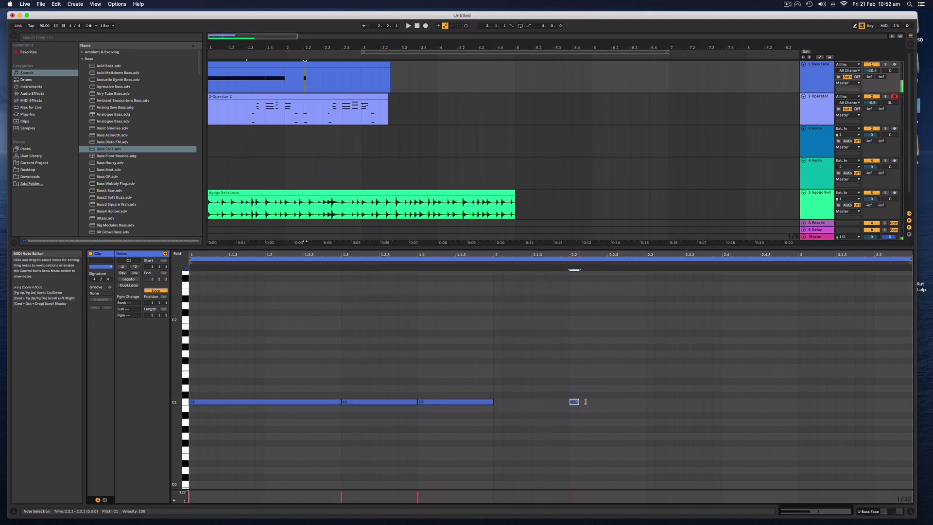
pyautogui.moveTo(581, 402); pyautogui.dragTo(722, 401)
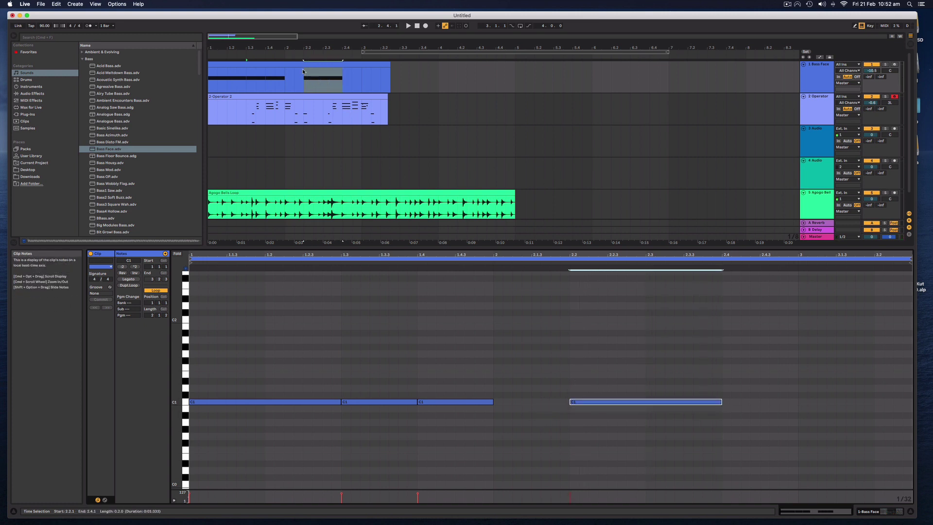
pyautogui.moveTo(547, 248); pyautogui.dragTo(559, 383)
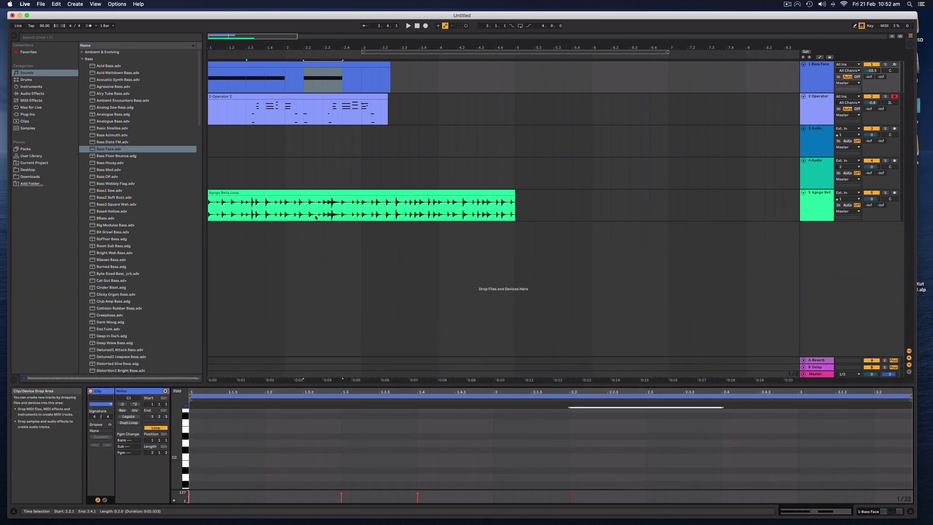
# - Enlarge the A Reverb and B Delay return tracks
pyautogui.click(249, 142)
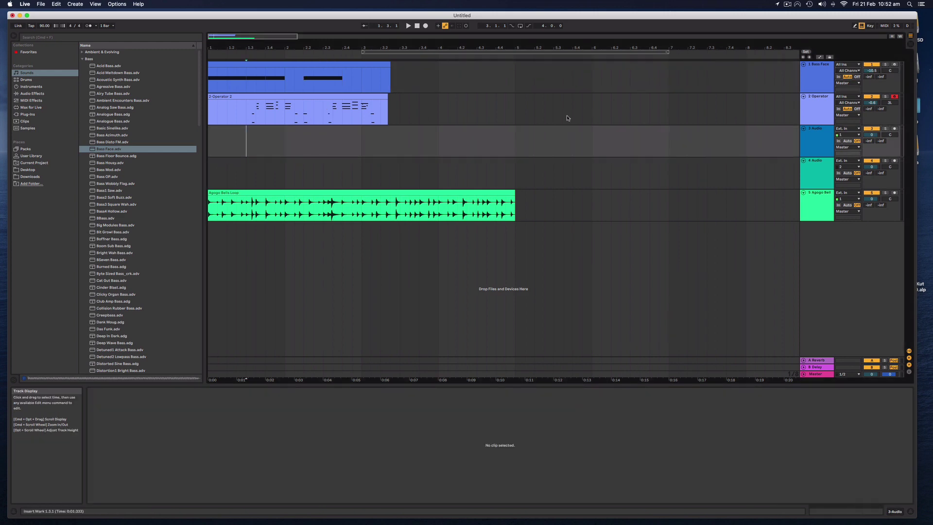
pyautogui.moveTo(806, 365); pyautogui.dragTo(803, 365)
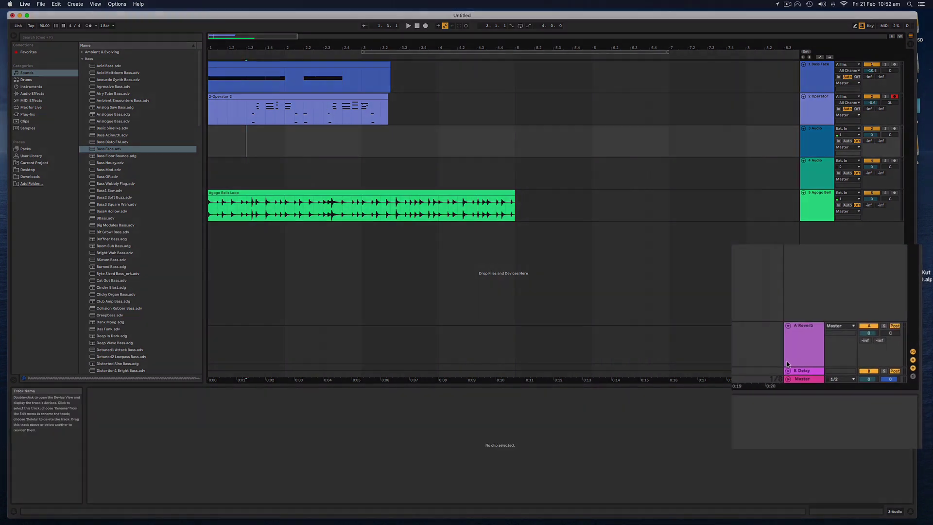
pyautogui.click(730, 380)
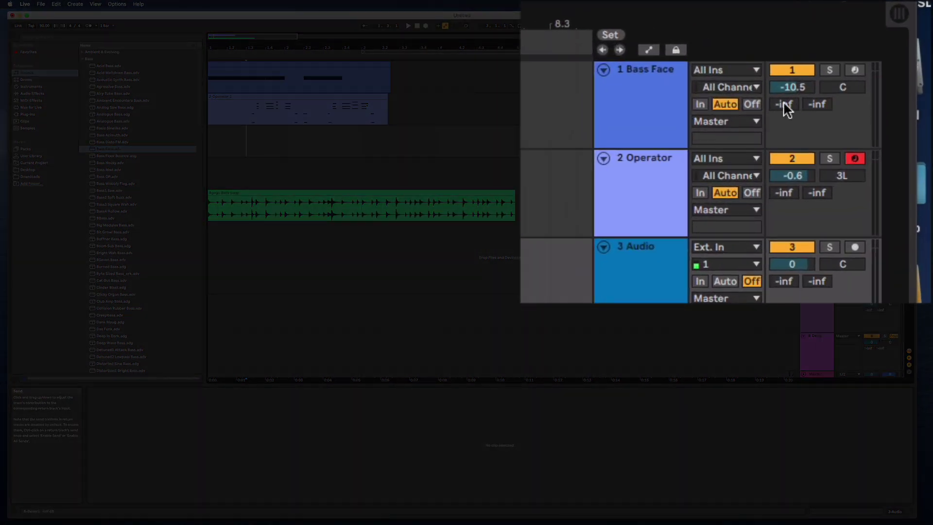
# - Raise Send A on Bass Face, Operator and Agogo Bell, Operator's Send B, and drop Bass Face to -26.6
pyautogui.moveTo(784, 101); pyautogui.dragTo(820, 105)
pyautogui.moveTo(783, 193); pyautogui.dragTo(818, 176)
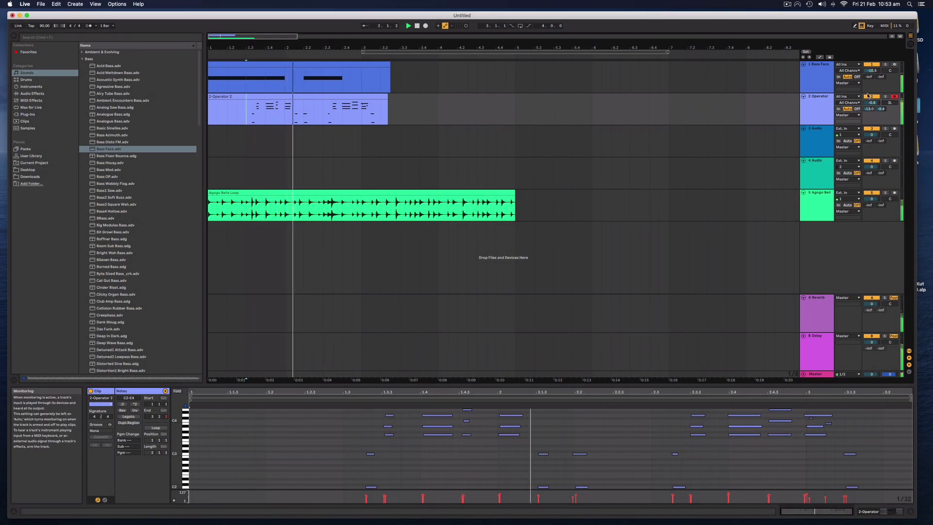
pyautogui.moveTo(873, 71); pyautogui.dragTo(873, 85)
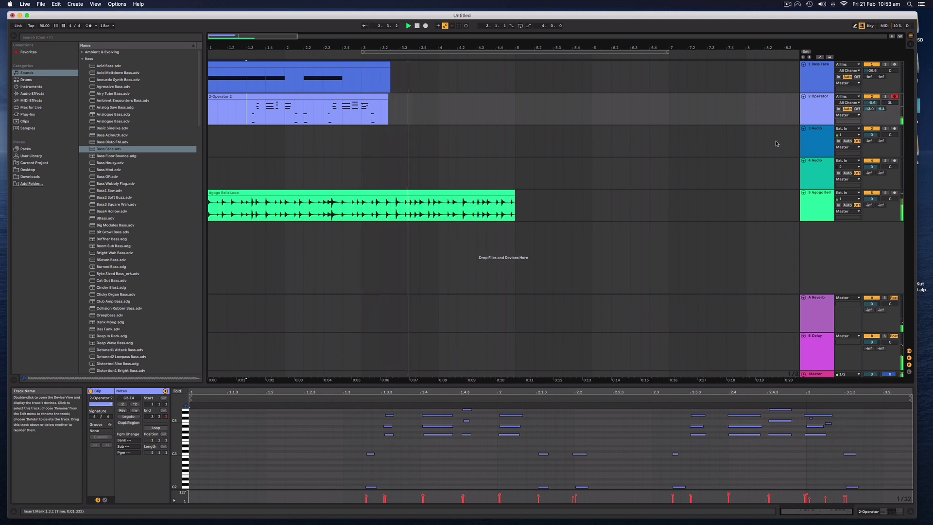
pyautogui.moveTo(869, 205); pyautogui.dragTo(869, 193)
pyautogui.click(382, 210)
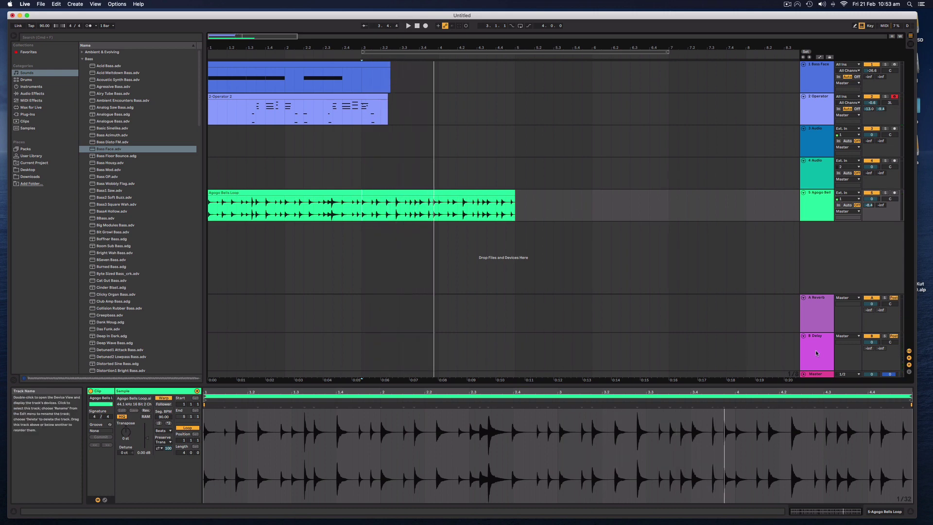
# - Insert a new third return track in the mixer
pyautogui.rightClick(818, 262)
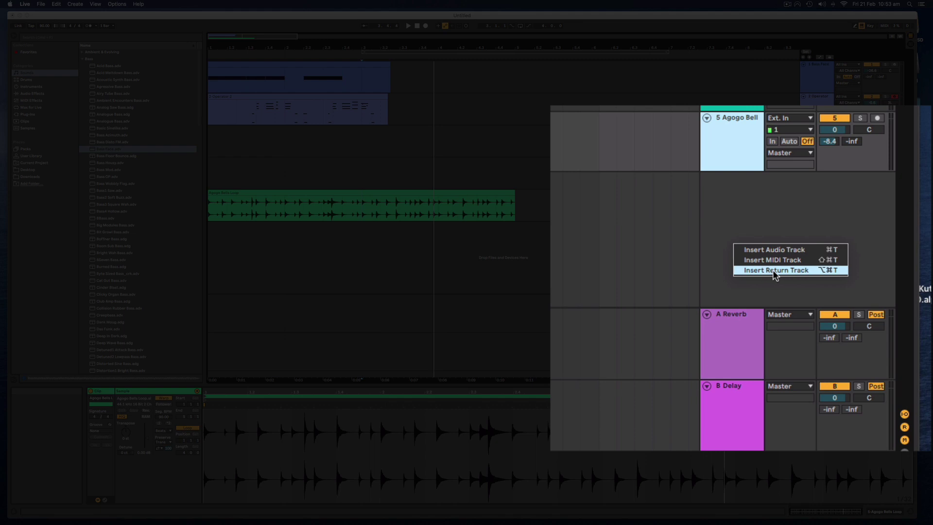
pyautogui.click(775, 271)
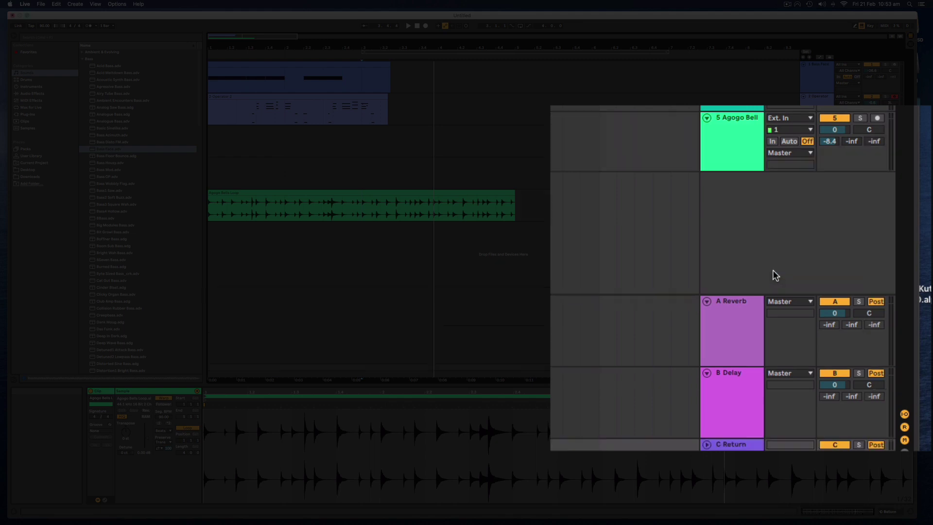
pyautogui.click(707, 446)
pyautogui.press('Delete')
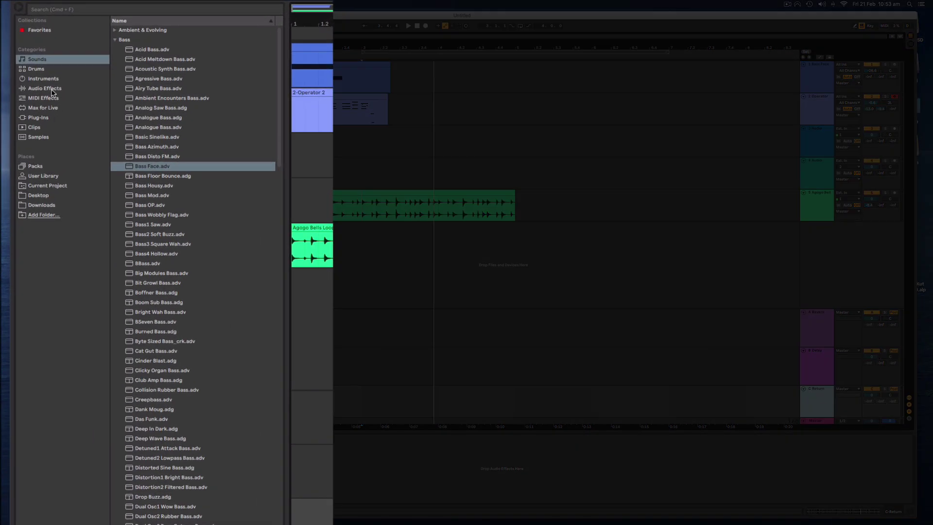
# - Put the Chorus audio effect on the C return track and play from inside the Operator clip
pyautogui.click(49, 88)
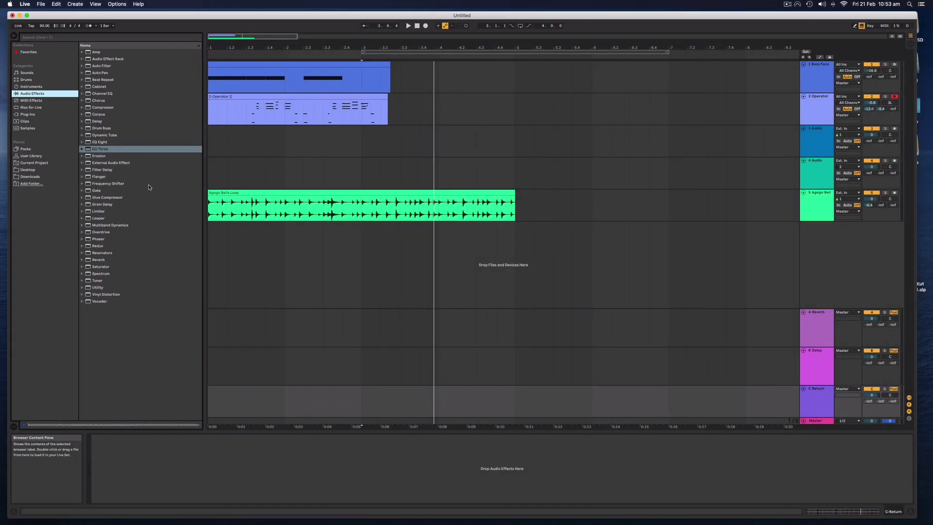
pyautogui.click(97, 101)
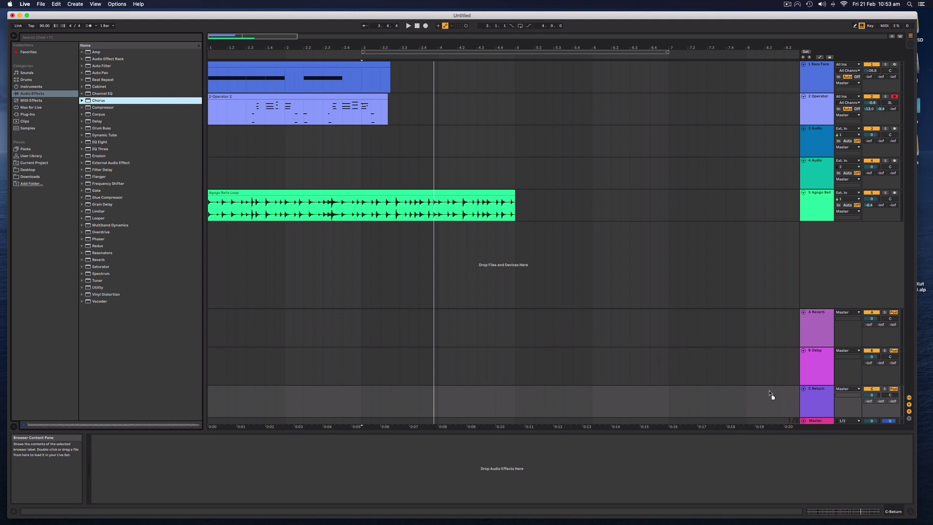
pyautogui.moveTo(817, 404); pyautogui.dragTo(813, 398)
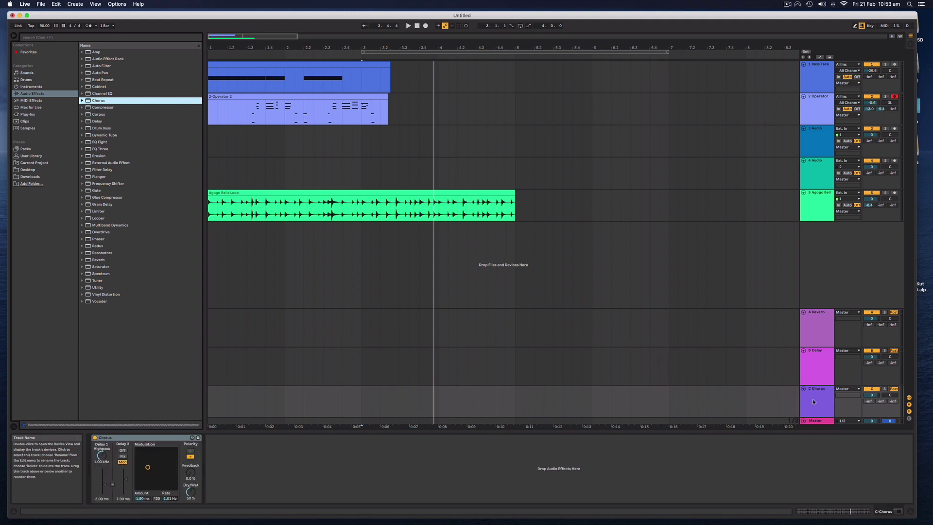
pyautogui.click(256, 117)
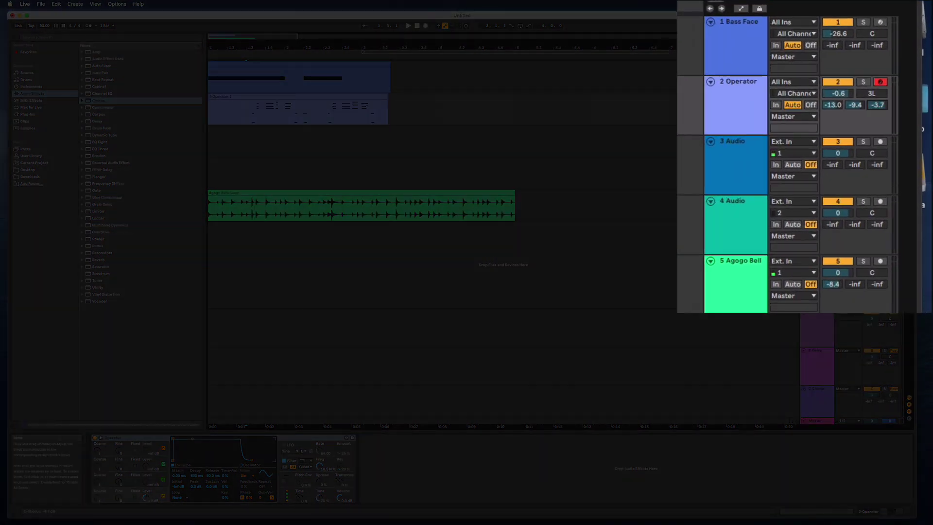
pyautogui.press('space')
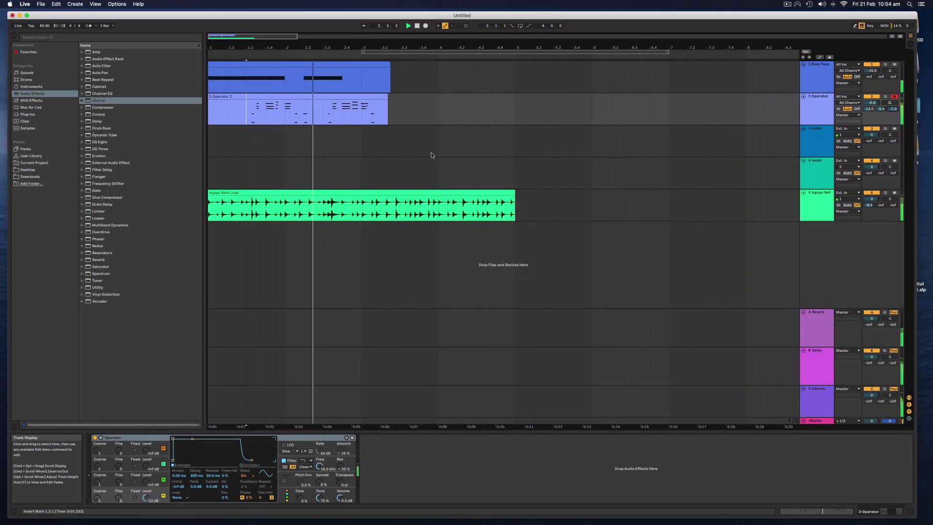
# - Unfold the Master track, lower Bass Face to -29.8 dB, and shorten the loop to start near 1.4
pyautogui.click(804, 420)
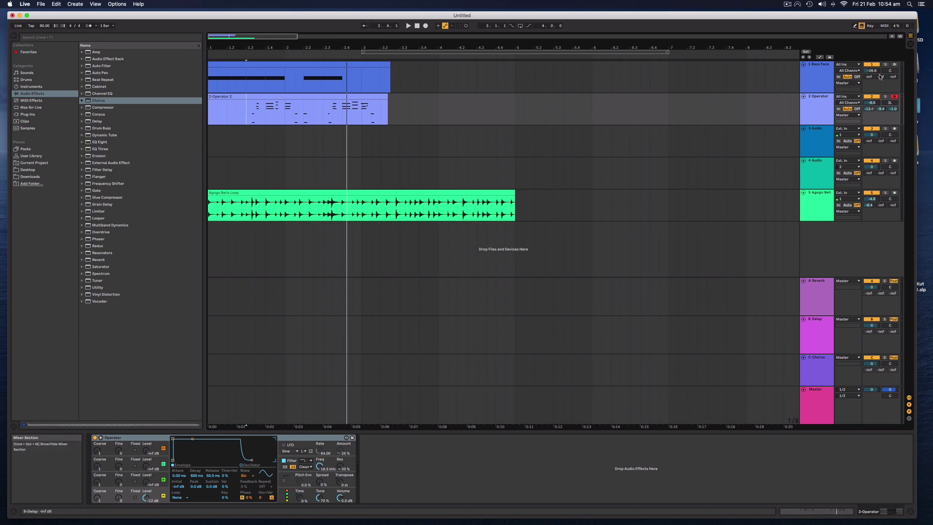
pyautogui.moveTo(873, 71); pyautogui.dragTo(876, 73)
pyautogui.hscroll(1, 256, 142)
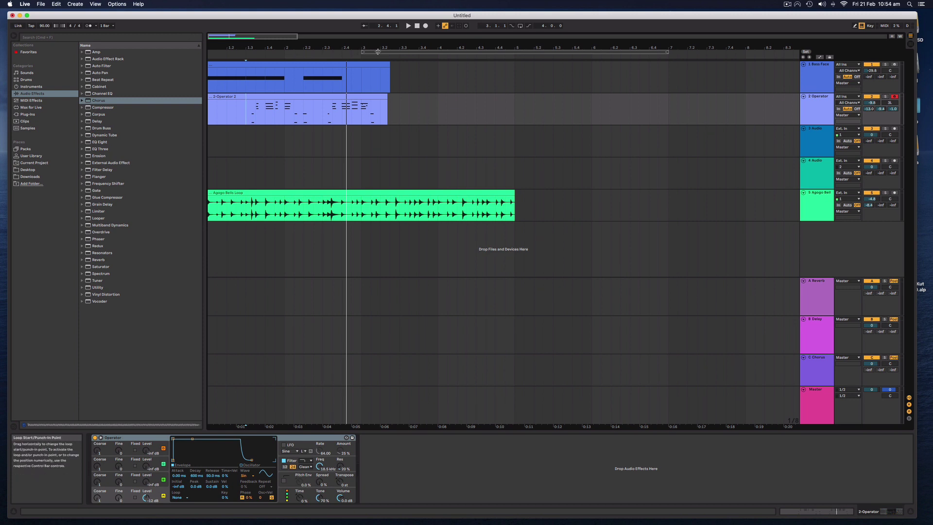
pyautogui.moveTo(369, 51); pyautogui.dragTo(282, 54)
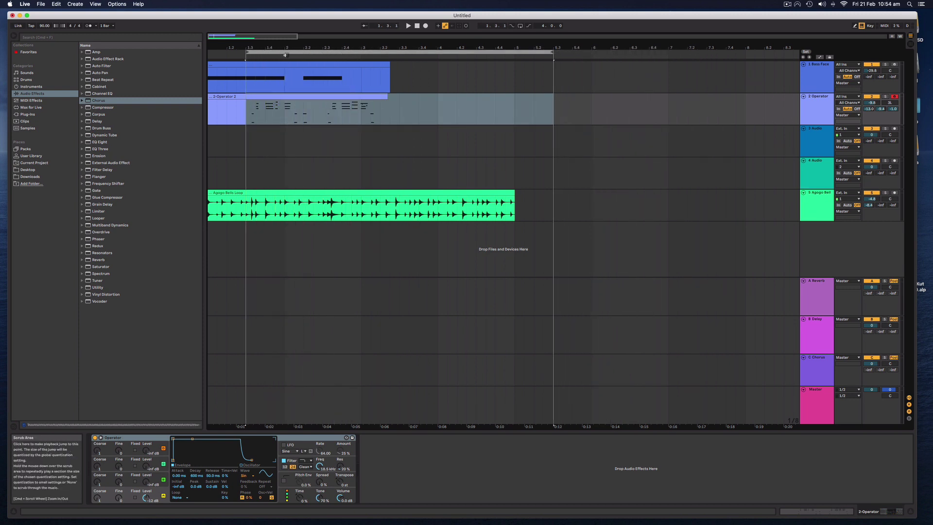
pyautogui.moveTo(554, 53); pyautogui.dragTo(391, 57)
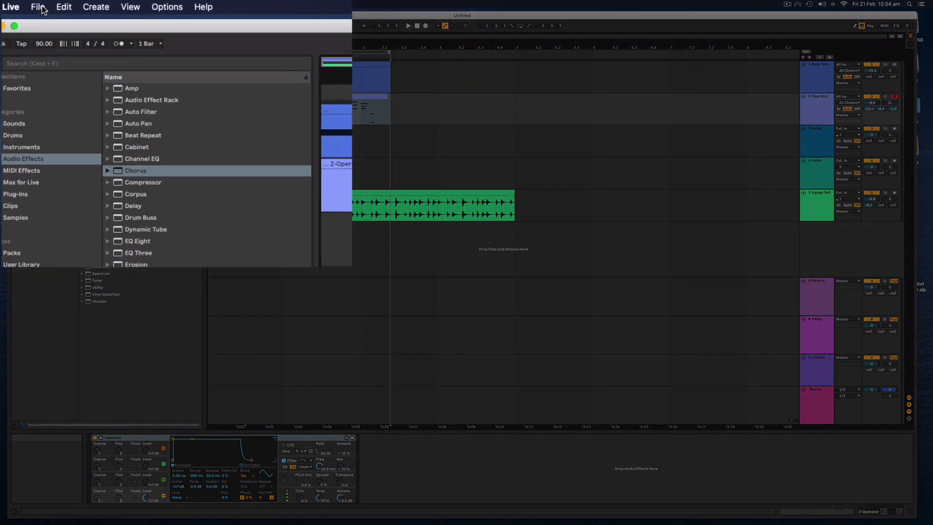
pyautogui.click(41, 4)
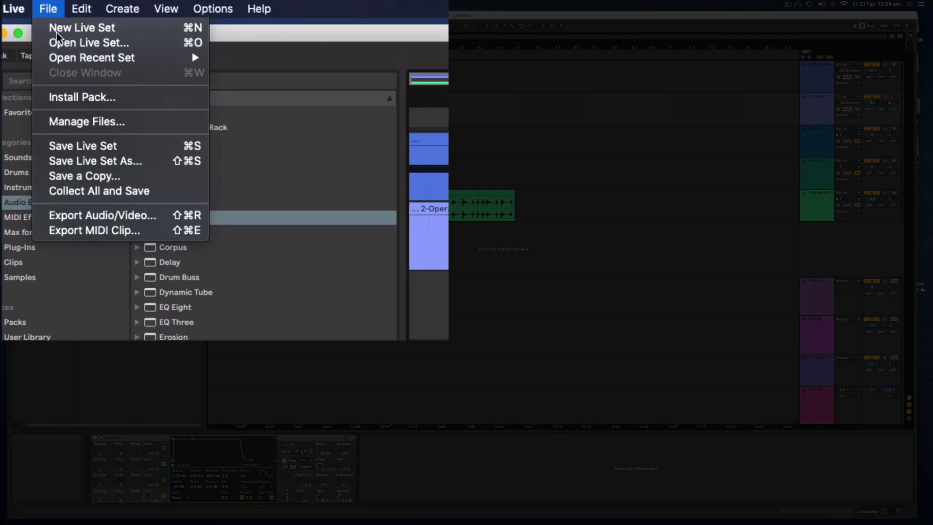
pyautogui.click(110, 217)
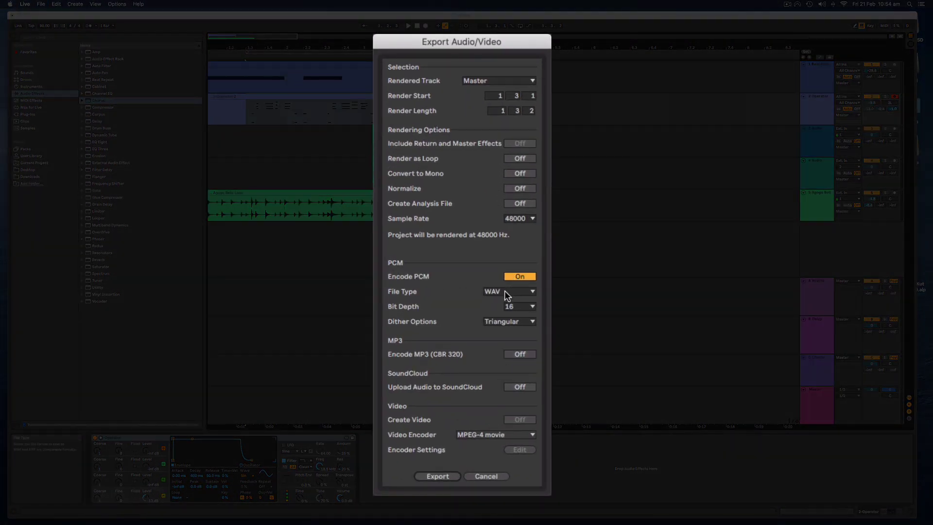
pyautogui.click(504, 291)
pyautogui.click(500, 290)
pyautogui.click(529, 355)
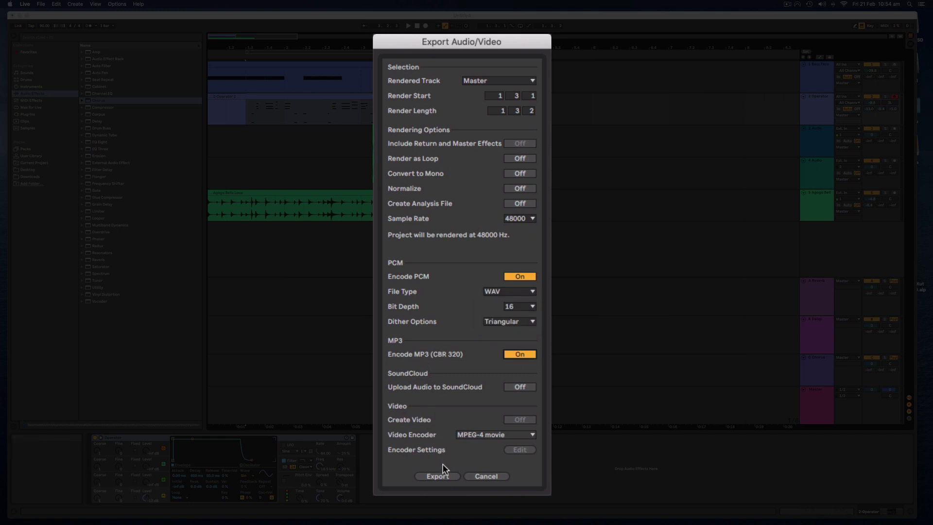
pyautogui.click(443, 478)
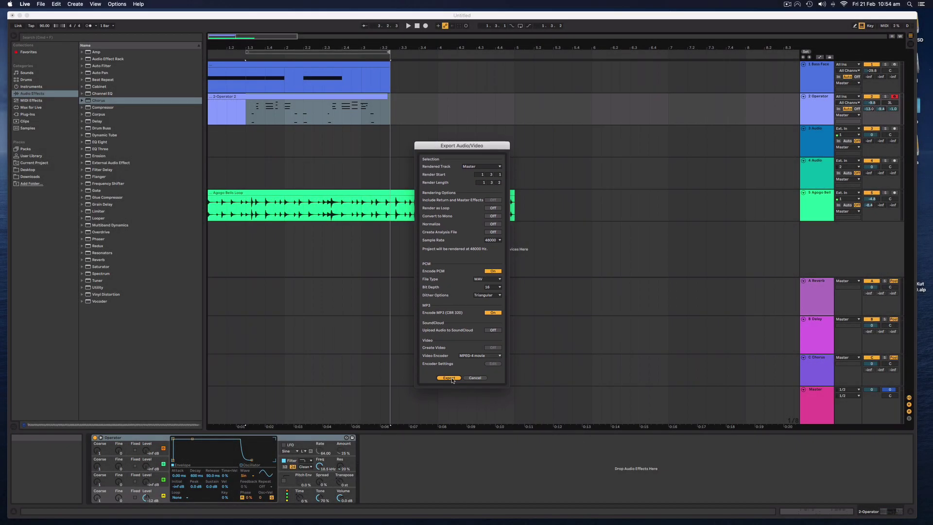
pyautogui.click(449, 378)
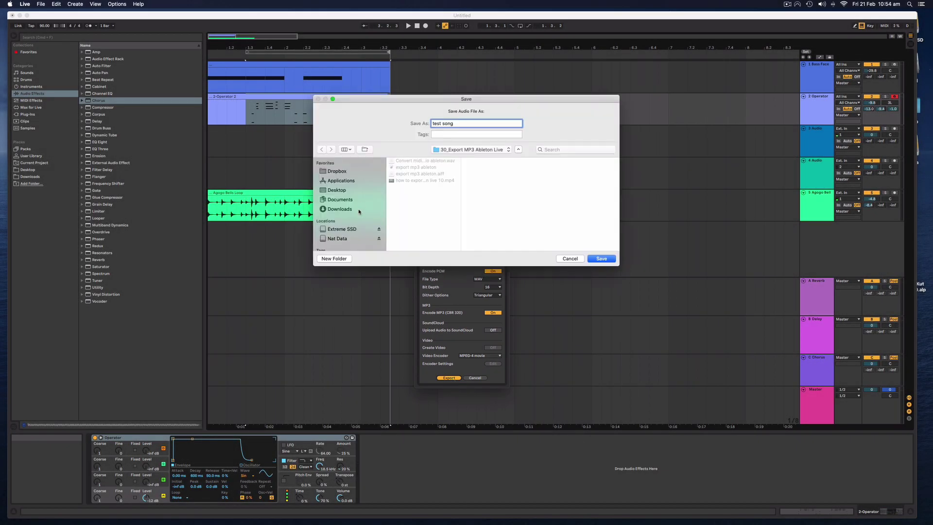
pyautogui.click(340, 193)
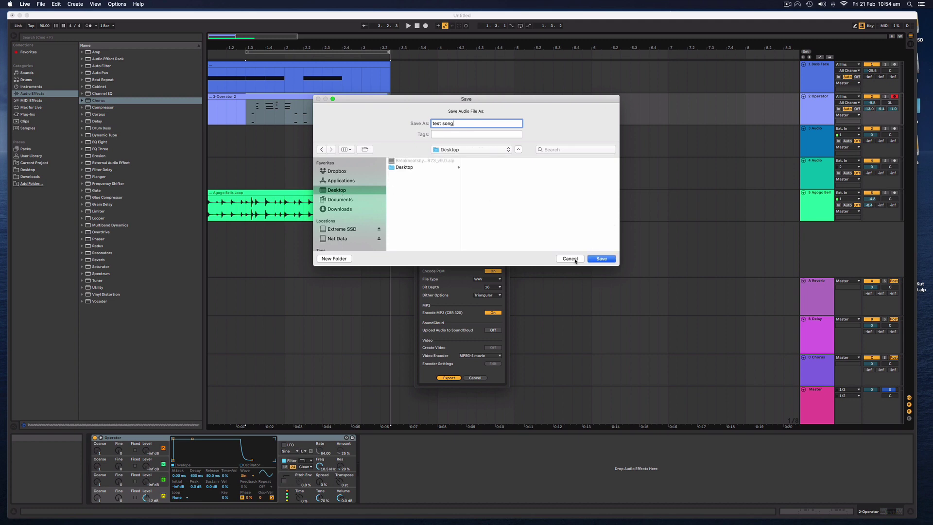
pyautogui.click(570, 258)
pyautogui.press('super+s')
pyautogui.press('Escape')
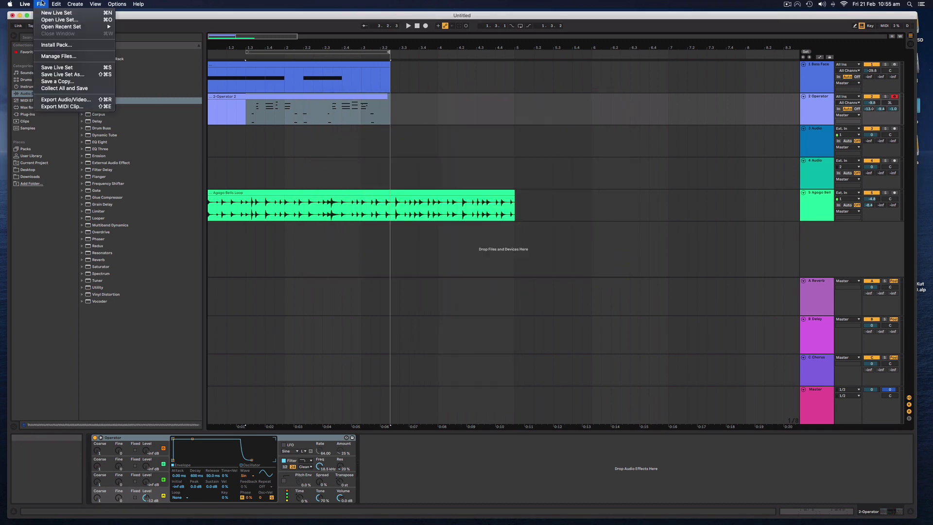
# - Save the Live Set on the Desktop under the name 'test session'
pyautogui.click(40, 4)
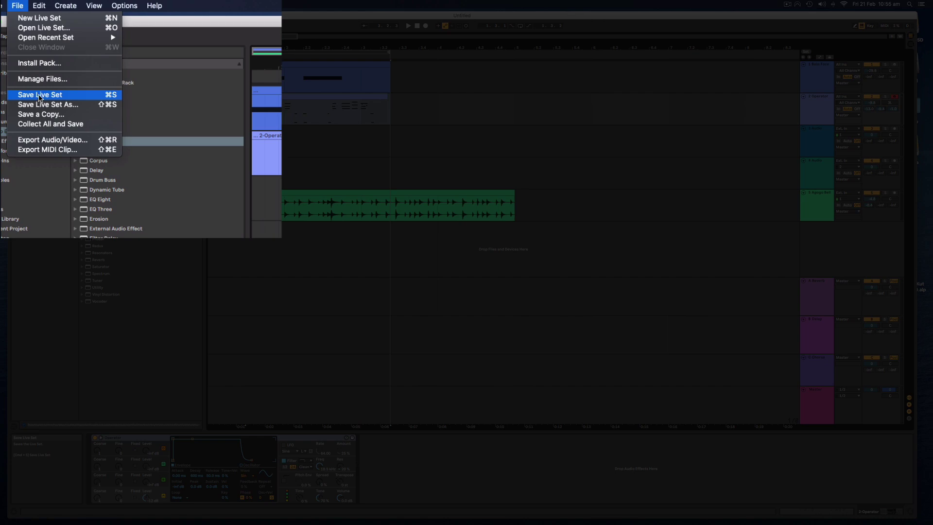
pyautogui.click(31, 98)
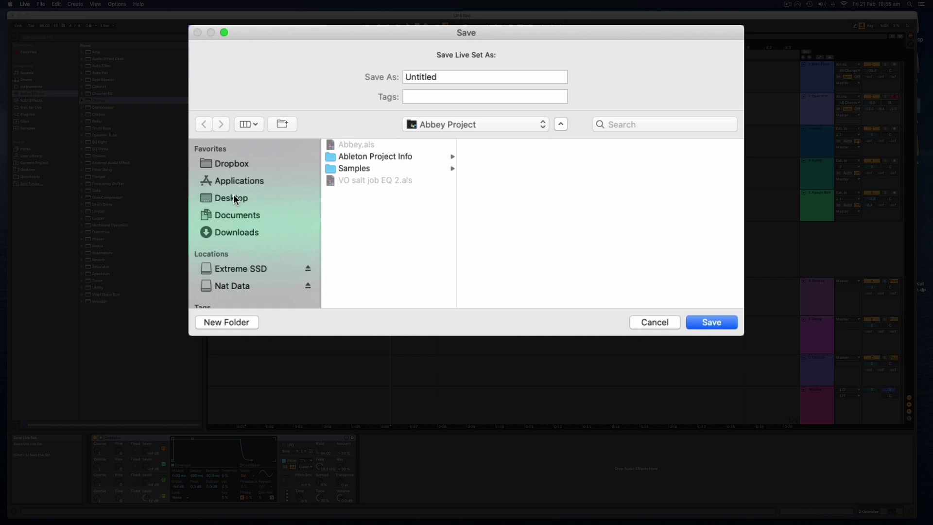
pyautogui.click(233, 198)
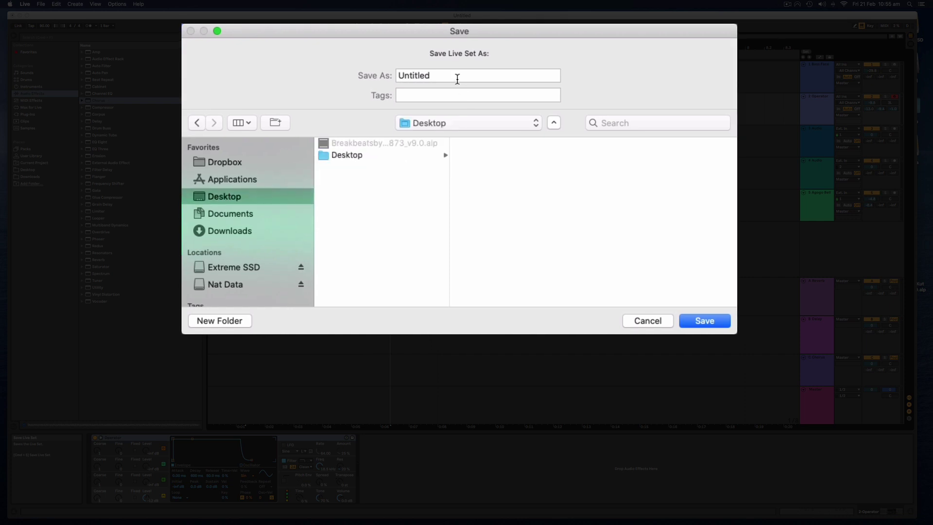
pyautogui.click(454, 75)
pyautogui.write('test session')
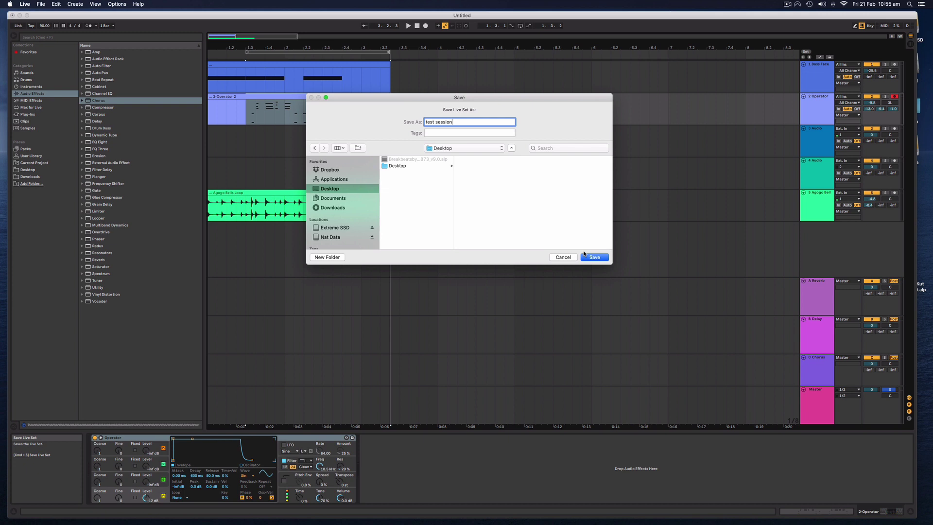
pyautogui.click(594, 257)
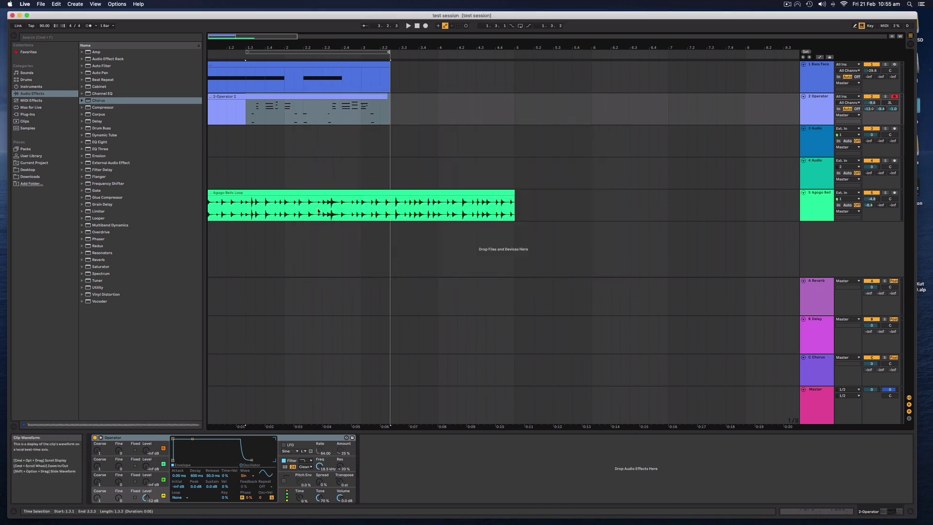
# - Run Collect All and Save to copy the Bass Face, Operator and Agogo Bells media into 'test session'
pyautogui.click(41, 4)
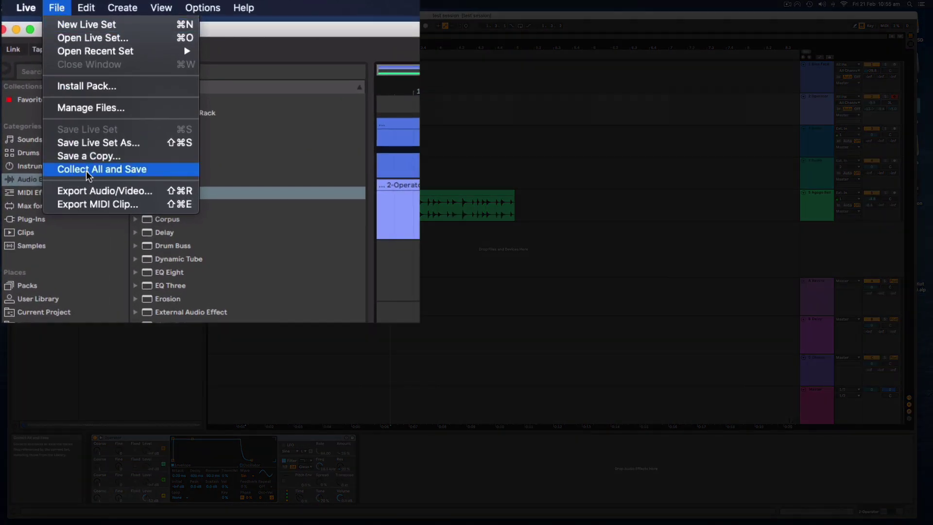
pyautogui.click(89, 170)
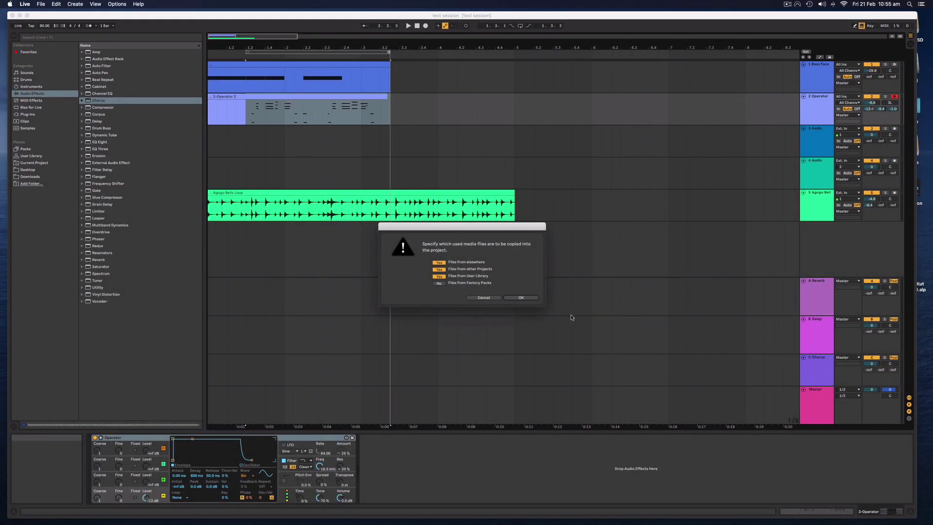
pyautogui.click(534, 299)
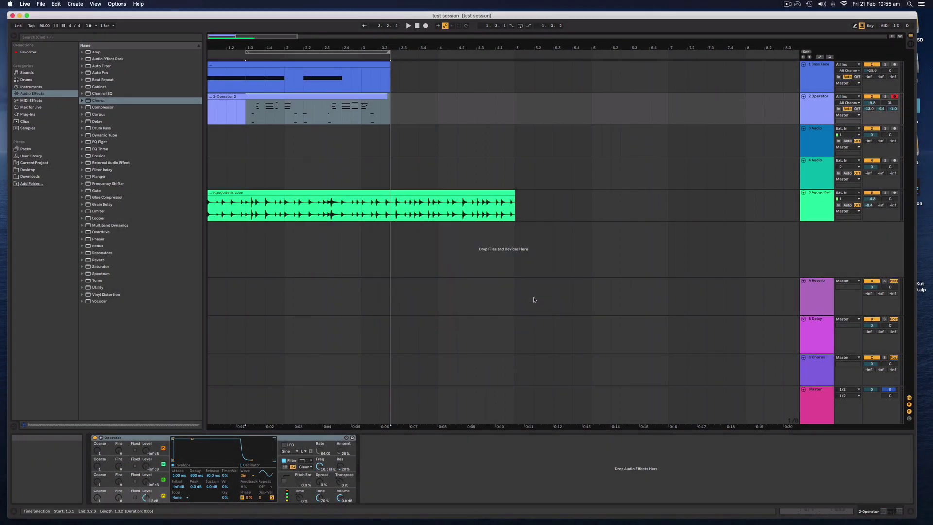